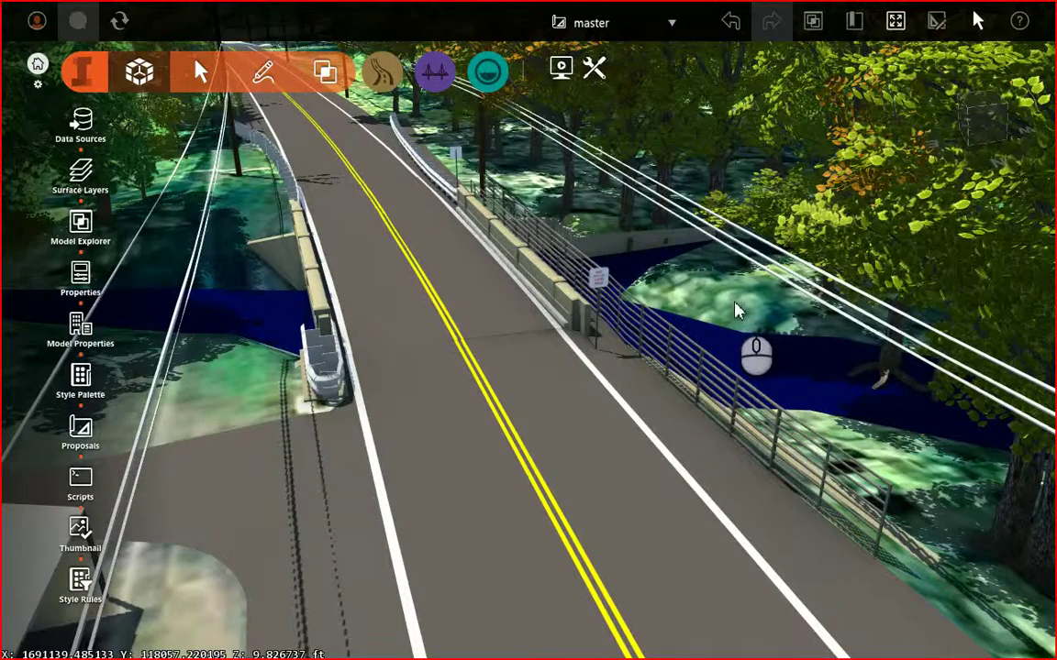
Pan the InfraWorks road view slightly toward the bridge railings.
mouse_move(739, 306)
mouse_down()
mouse_move(758, 288)
mouse_move(746, 309)
mouse_up()
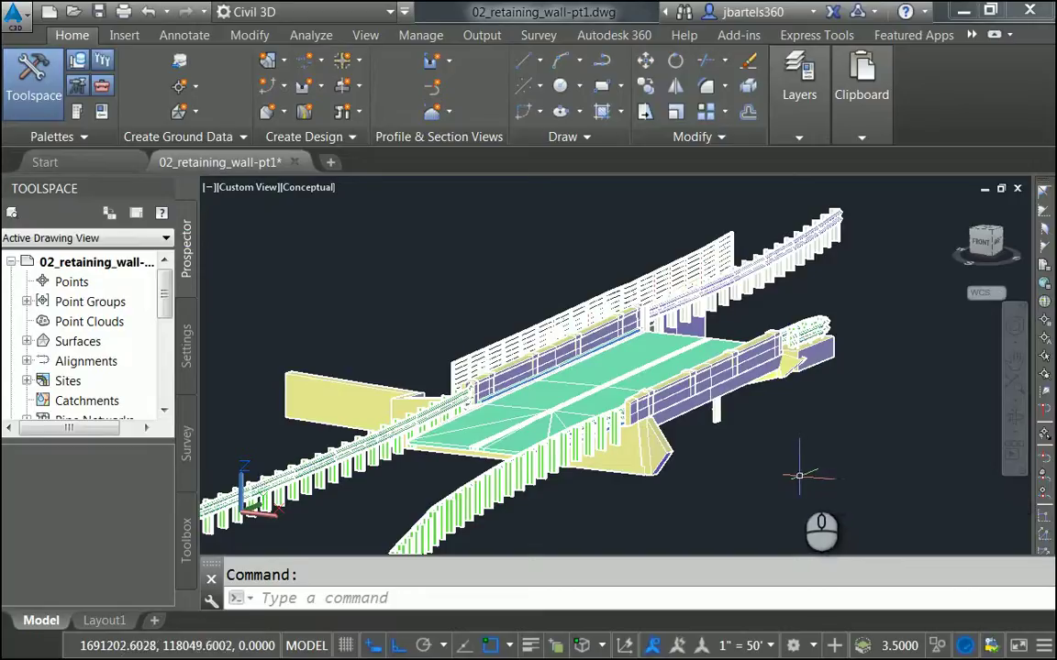
Zoom and pan in to where the guardrail beam's end meets the retaining wall.
scroll(768, 309, up, 6)
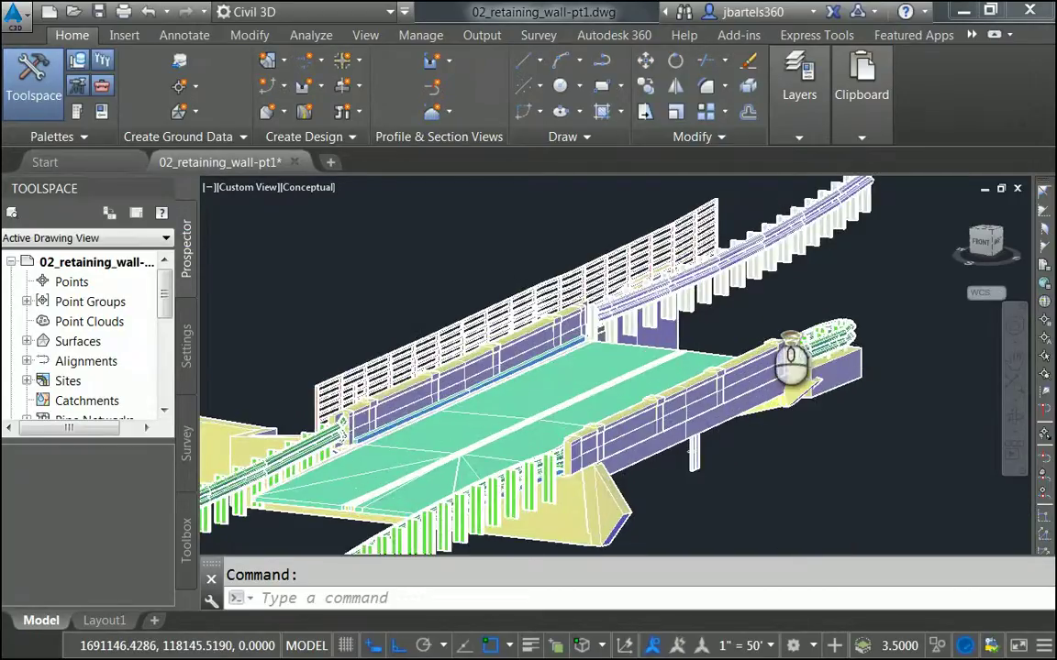
middle_drag(809, 302, 807, 395)
scroll(807, 395, up, 3)
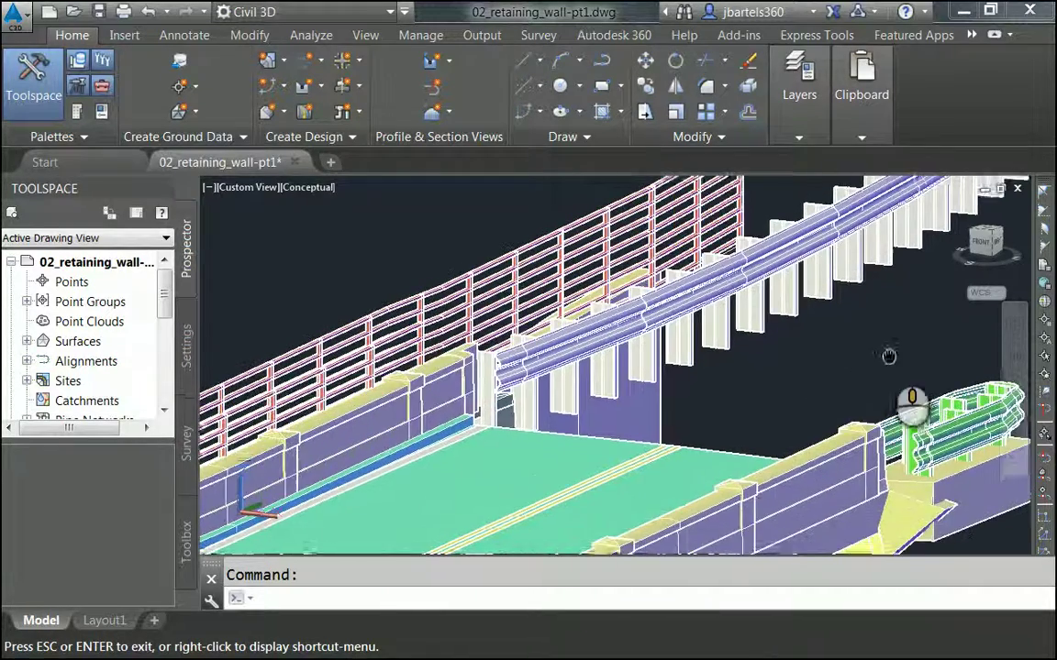
scroll(503, 422, up, 3)
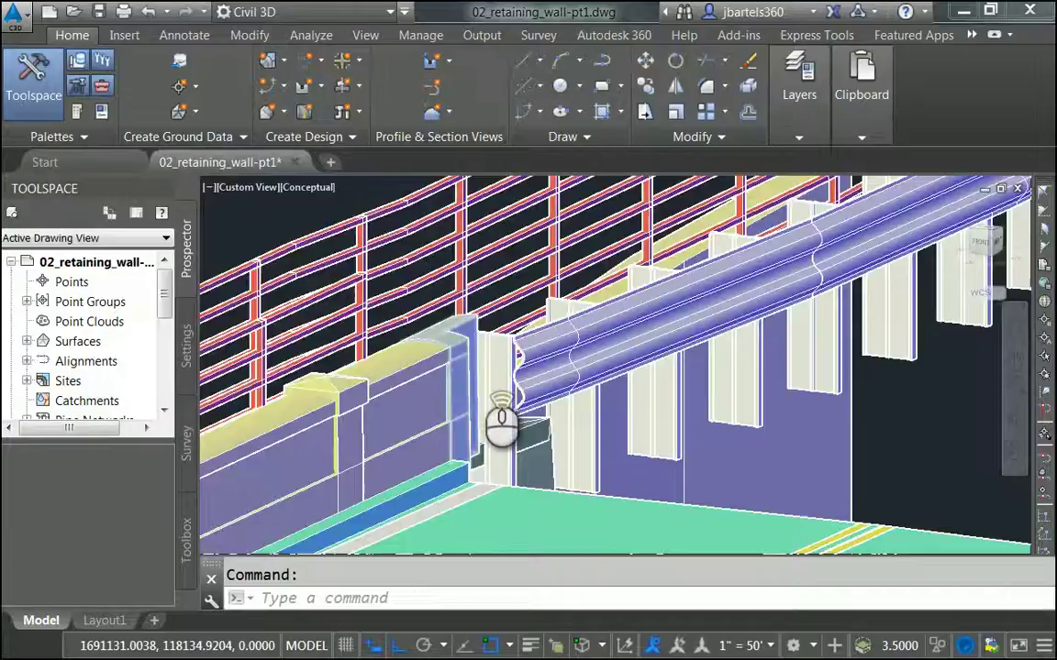
scroll(497, 426, up, 3)
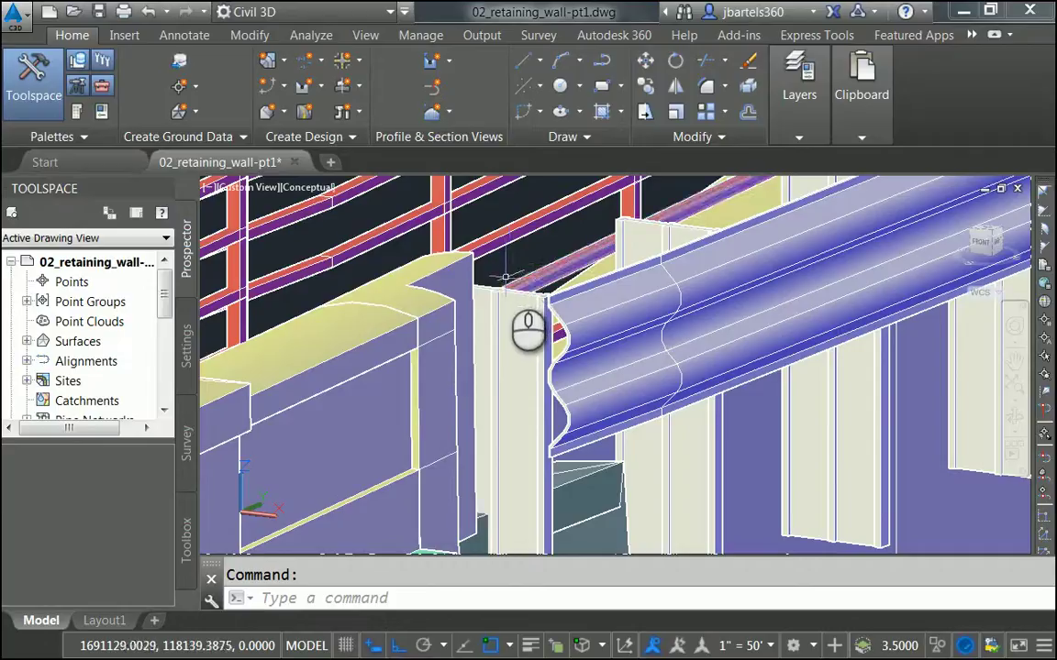
Switch Civil 3D to the 3D Modeling workspace.
click(390, 13)
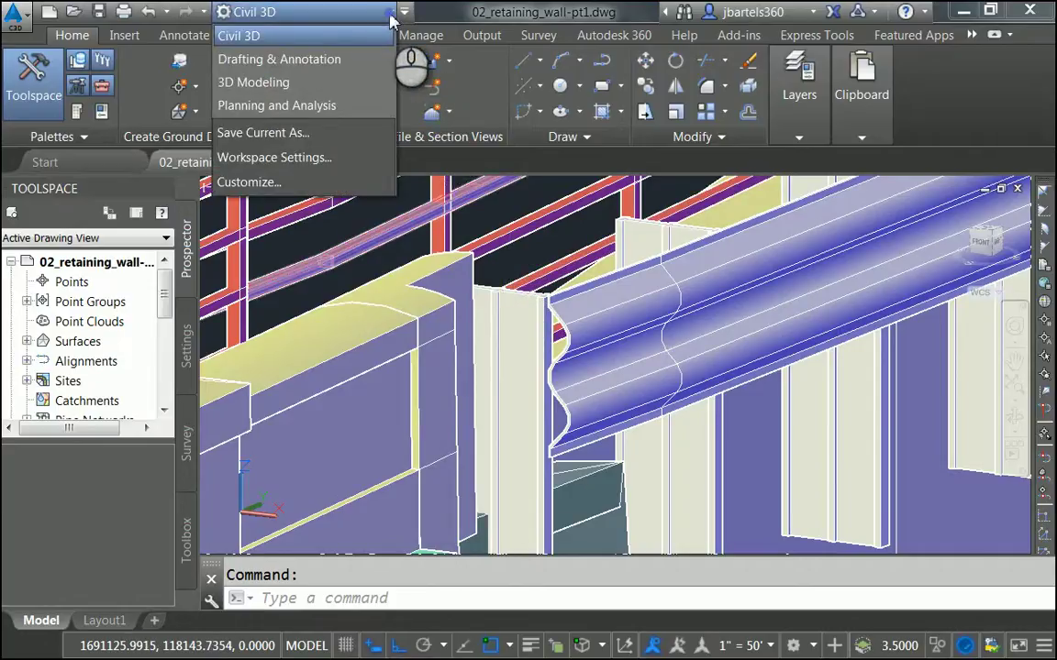
click(280, 83)
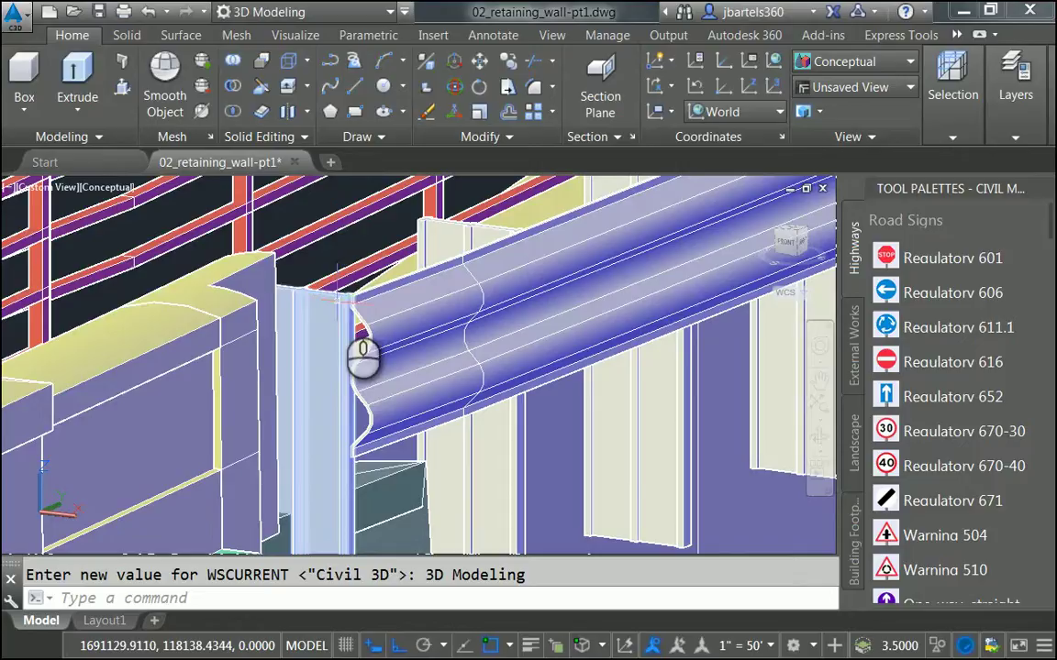
click(392, 376)
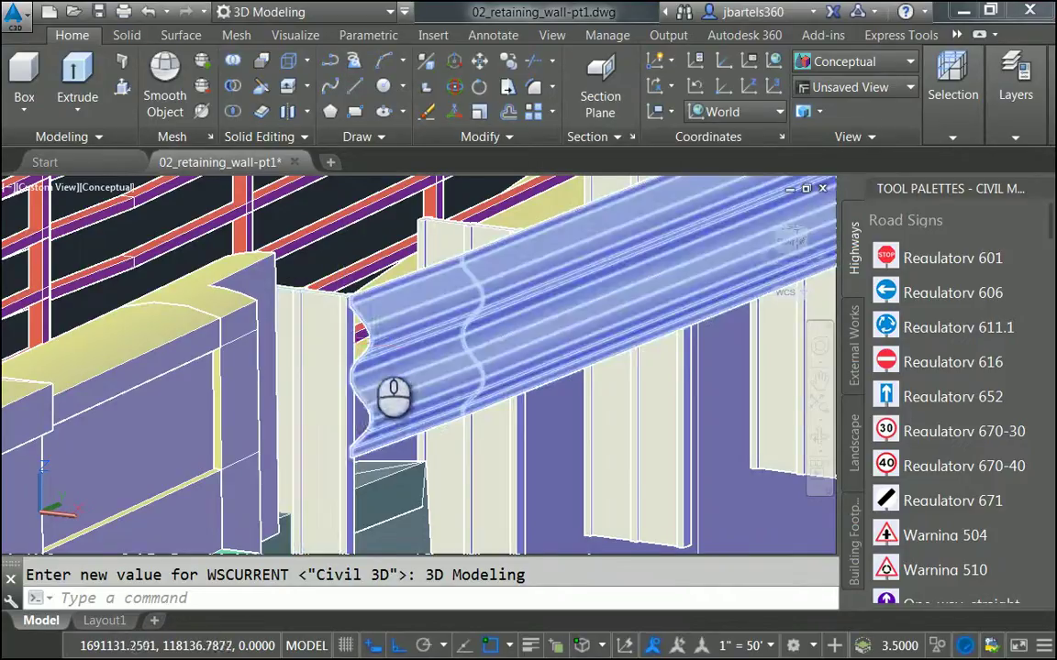
key(Escape)
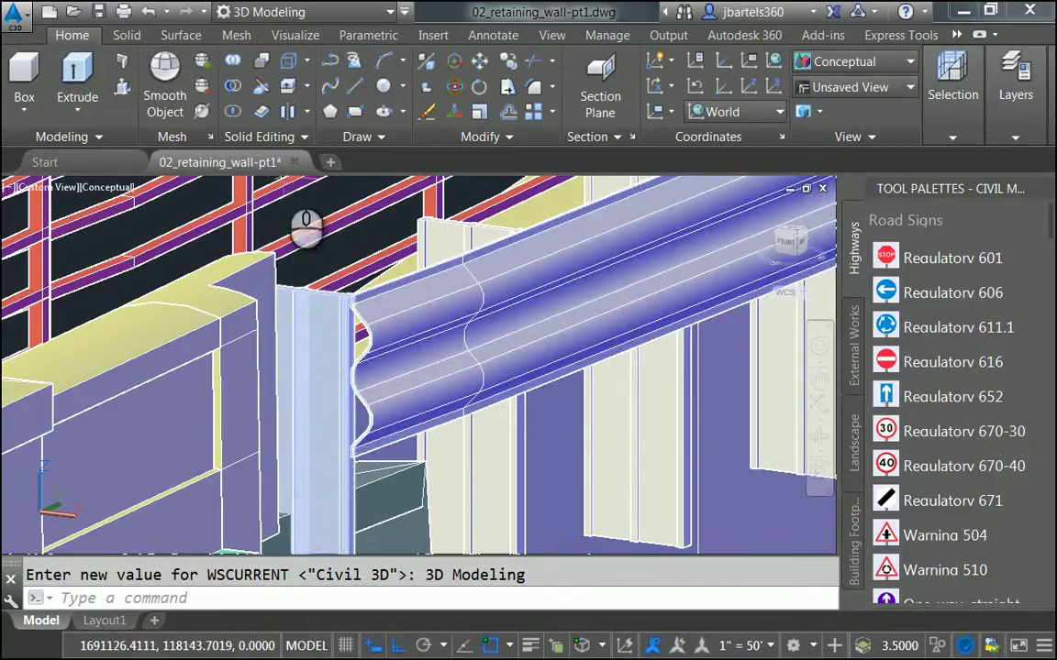
Try Copy Faces on the guardrail's curved end face, then cancel it.
click(307, 87)
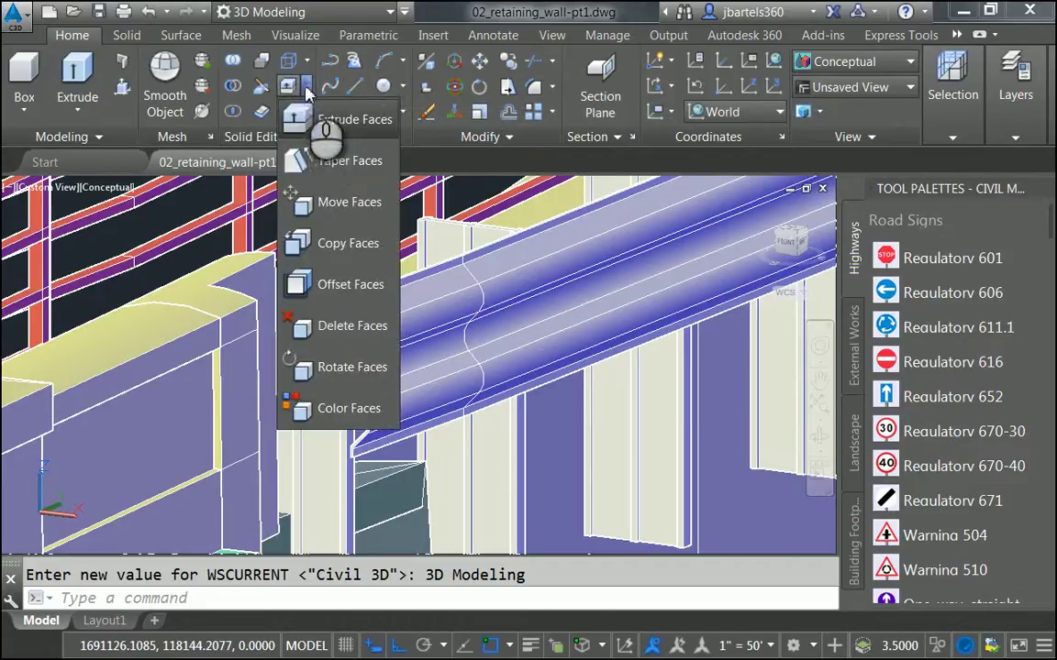
click(317, 243)
scroll(345, 343, up, 6)
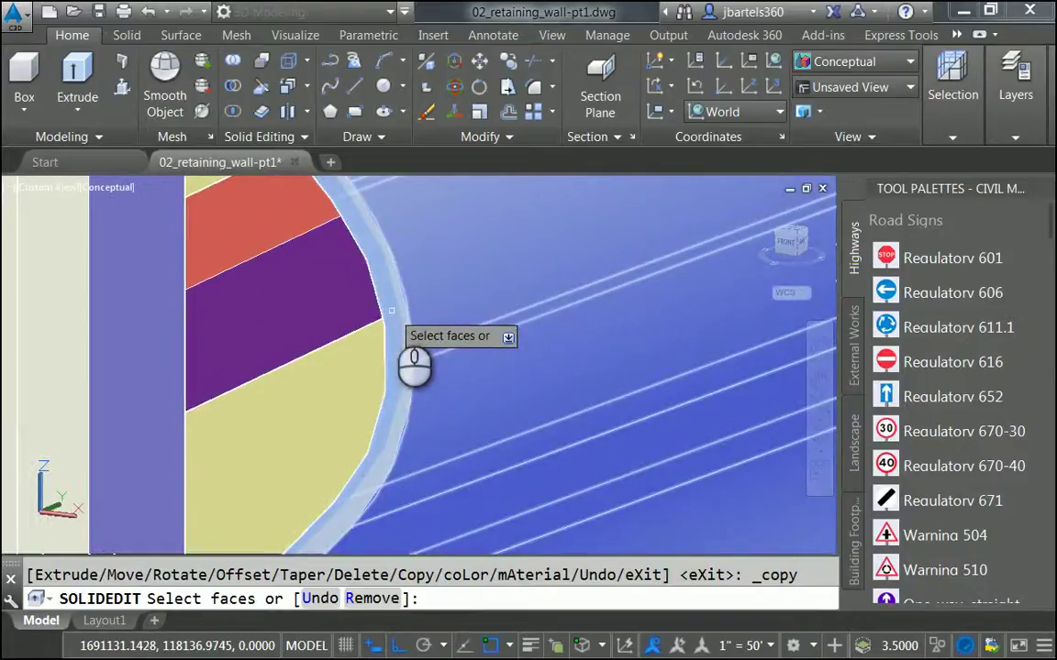
click(391, 311)
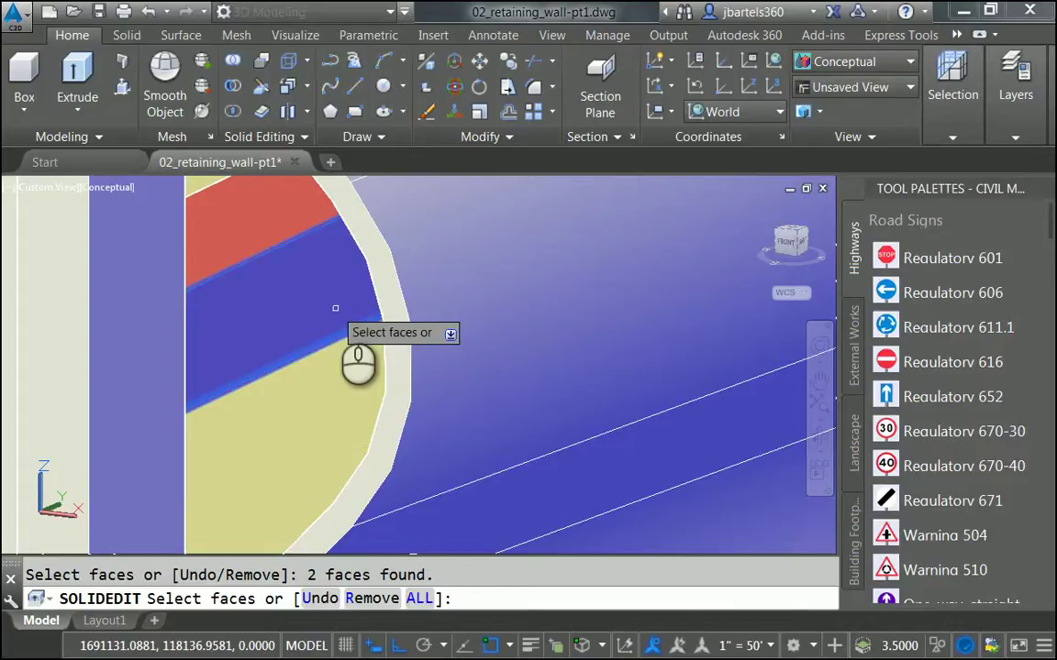
key(Escape)
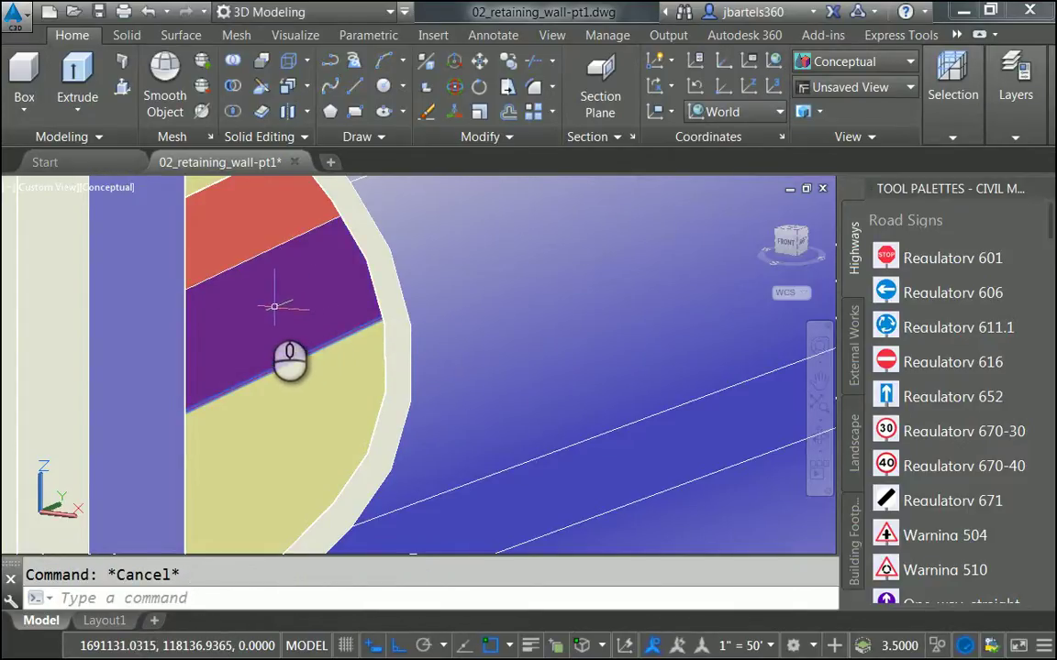
Switch to the 2D Wireframe visual style and orbit to a new angle.
click(108, 187)
click(131, 235)
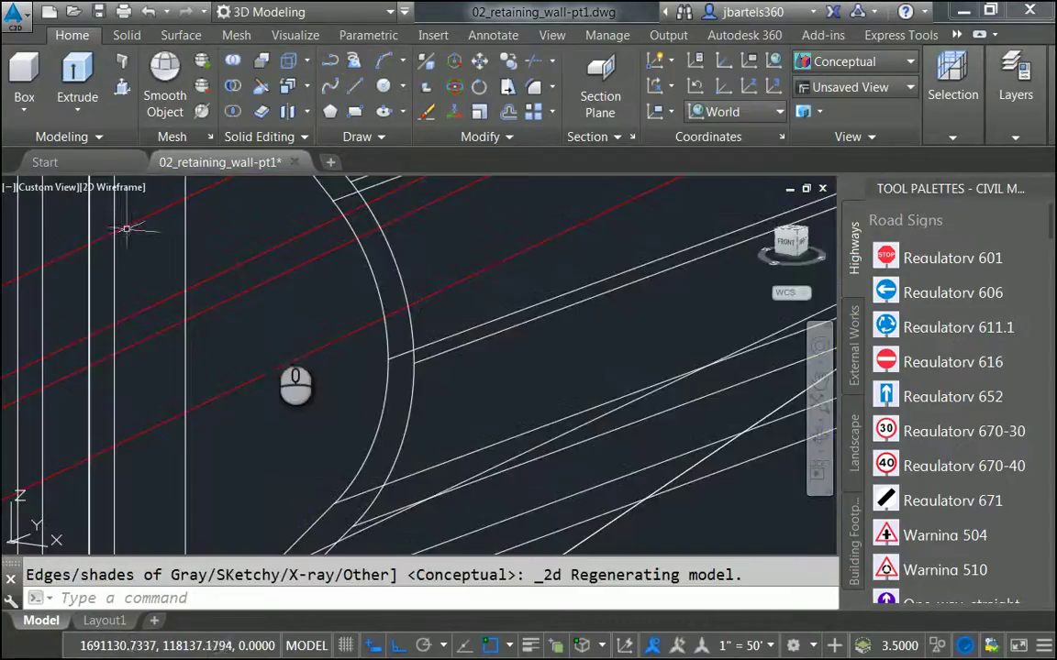
shift+middle_drag(279, 343, 258, 300)
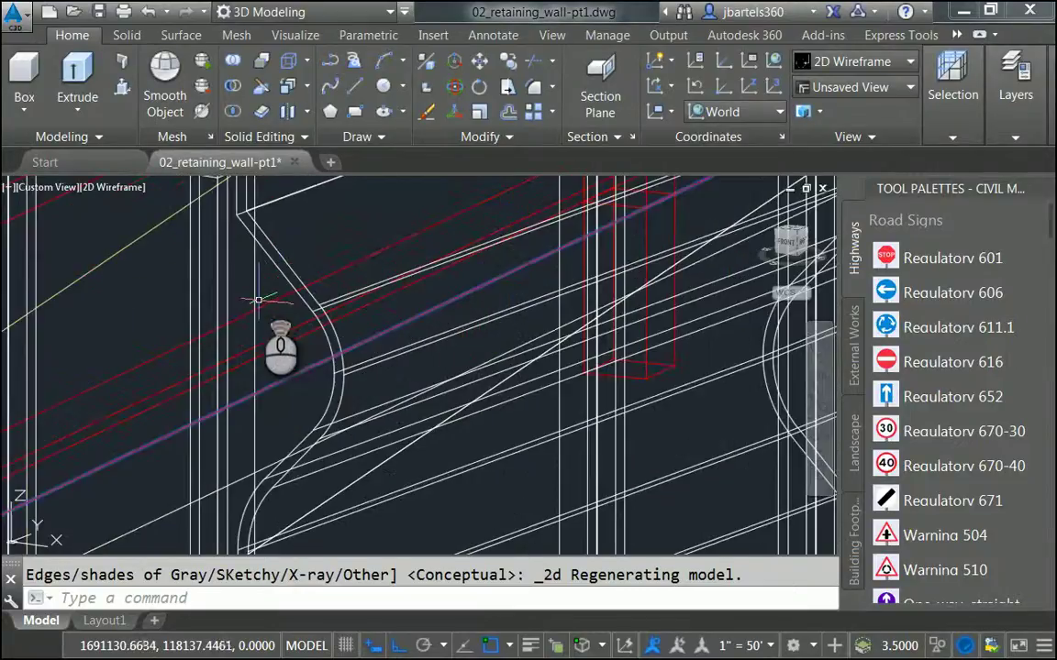
Copy the beam's curved end face in place with 0,0 displacement and exit solid editing.
click(287, 87)
scroll(258, 219, up, 3)
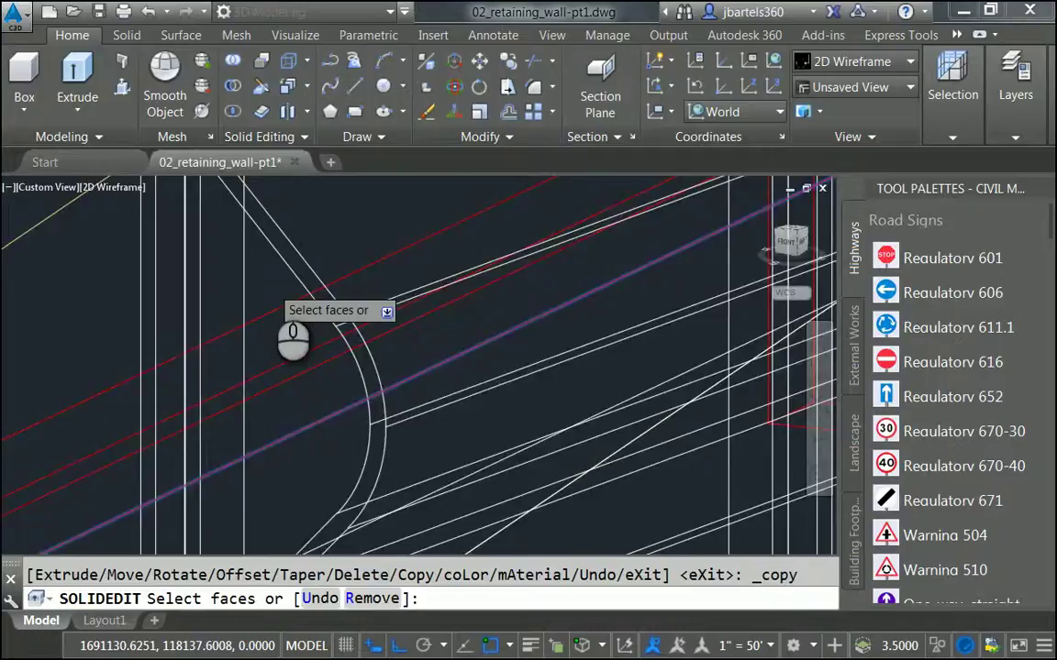
click(321, 263)
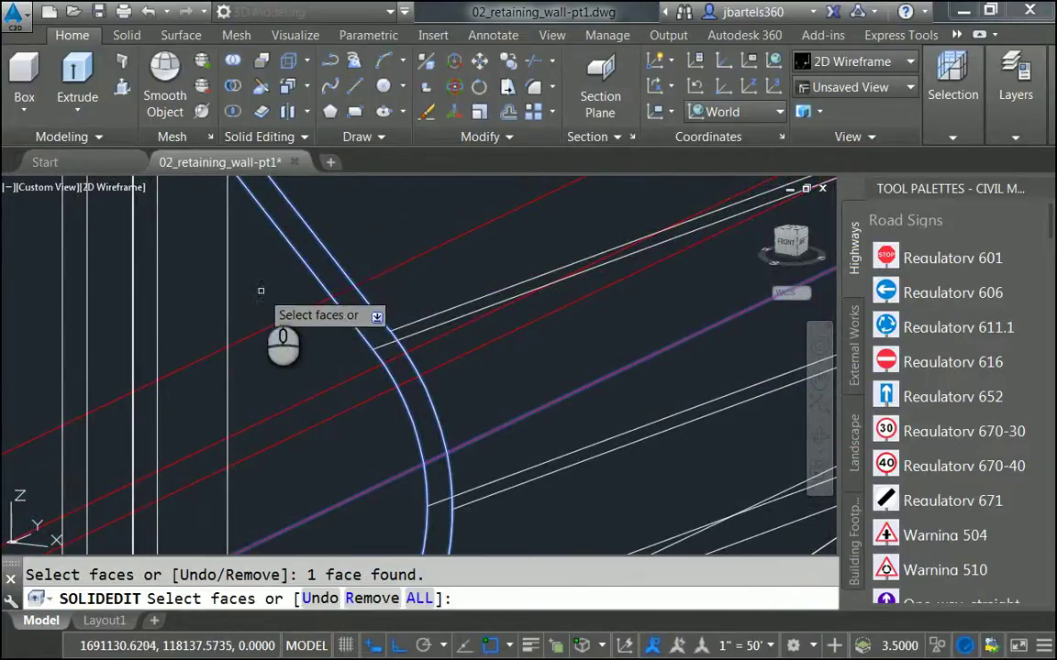
key(Return)
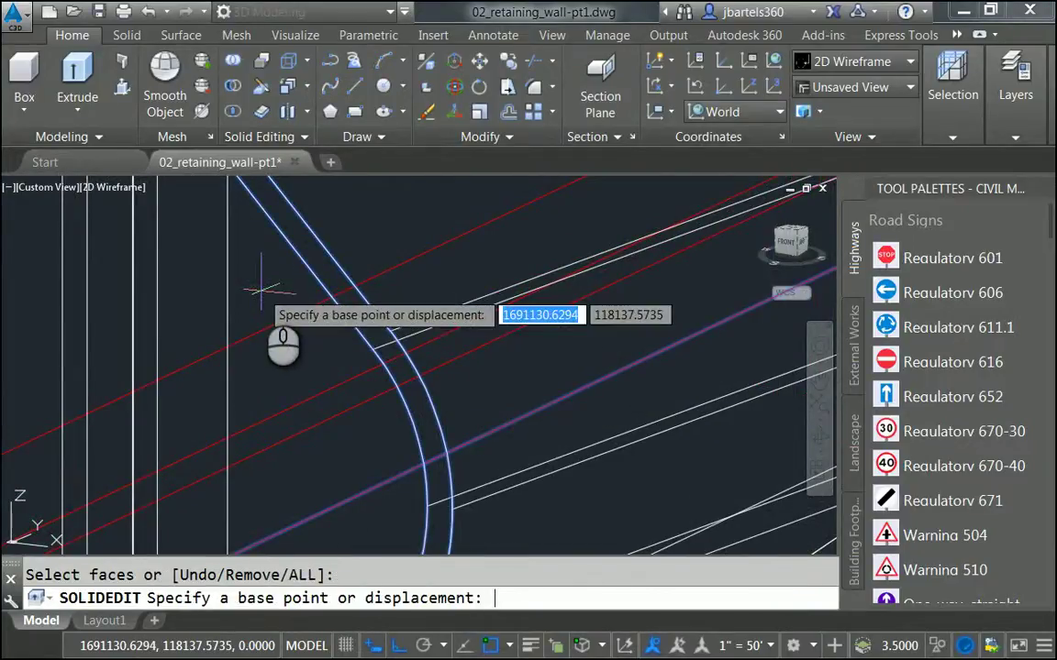
key(Tab)
text(0)
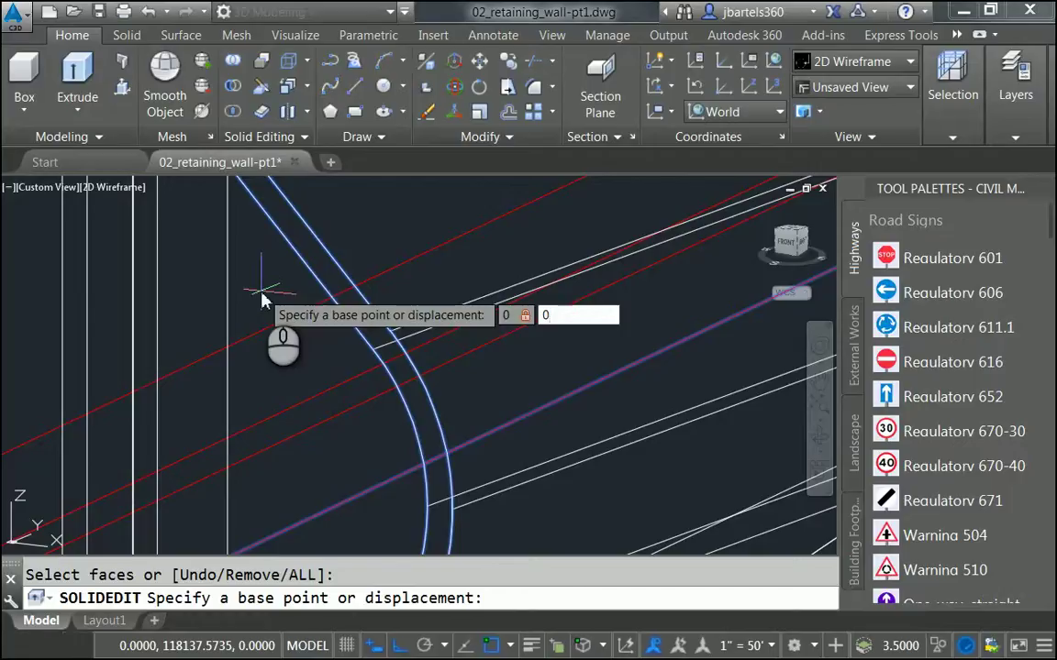
key(Return)
key(Return)
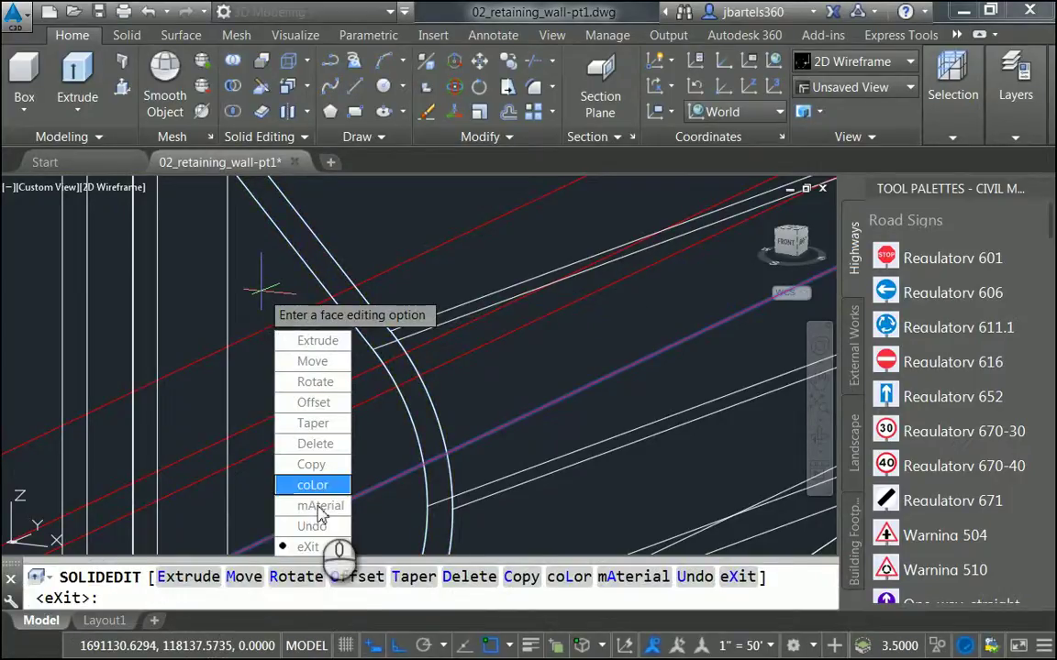
click(307, 547)
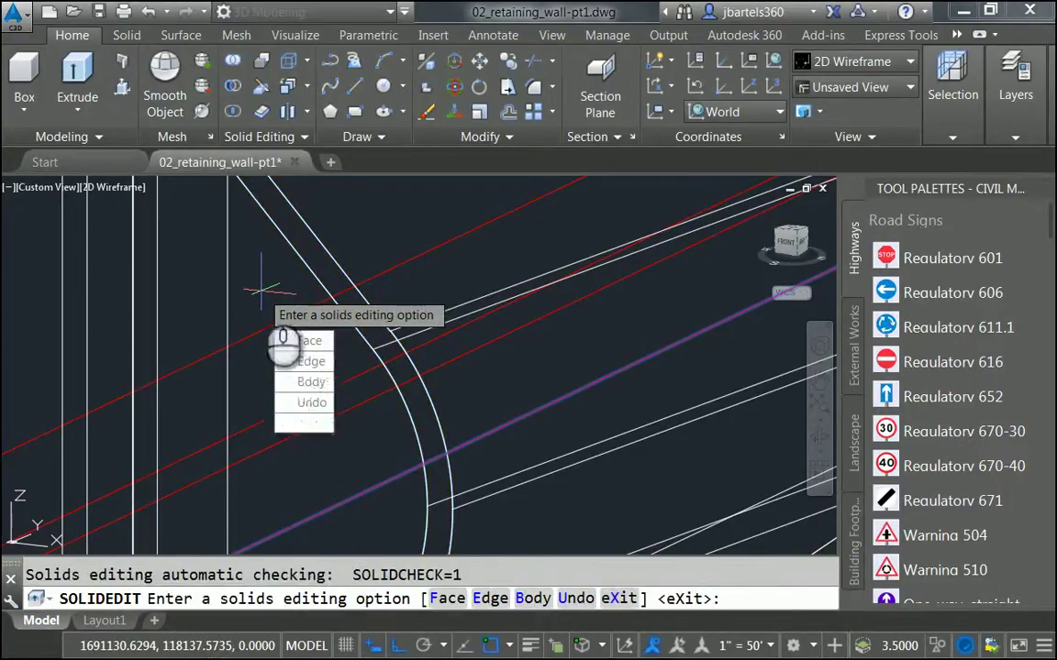
click(307, 421)
scroll(339, 359, down, 2)
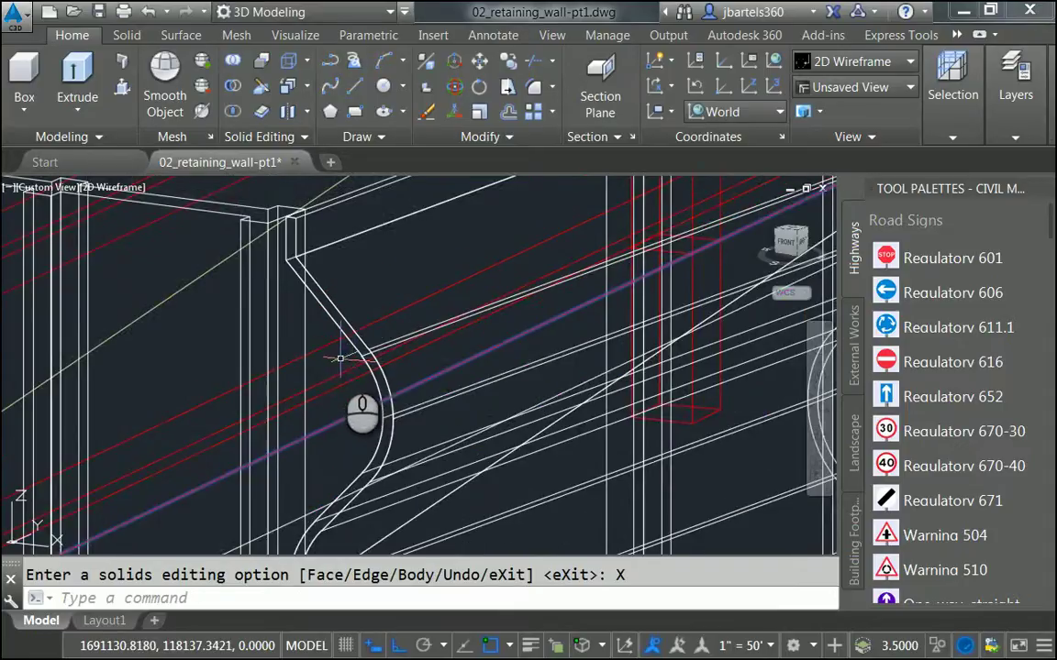
scroll(333, 325, up, 2)
scroll(334, 326, down, 2)
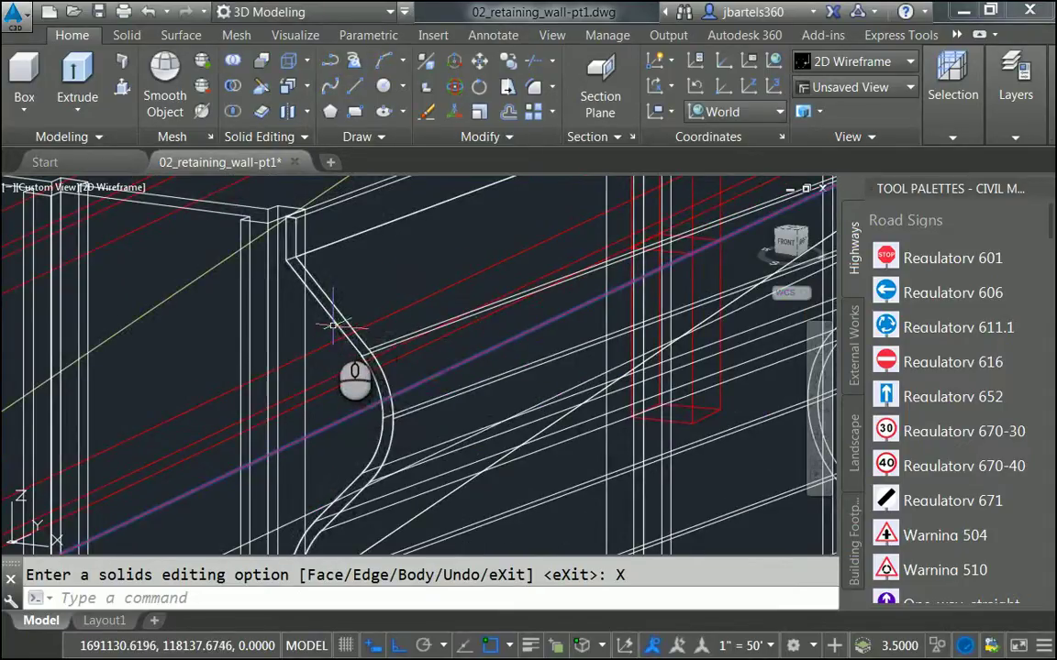
scroll(333, 325, down, 2)
scroll(438, 260, up, 1)
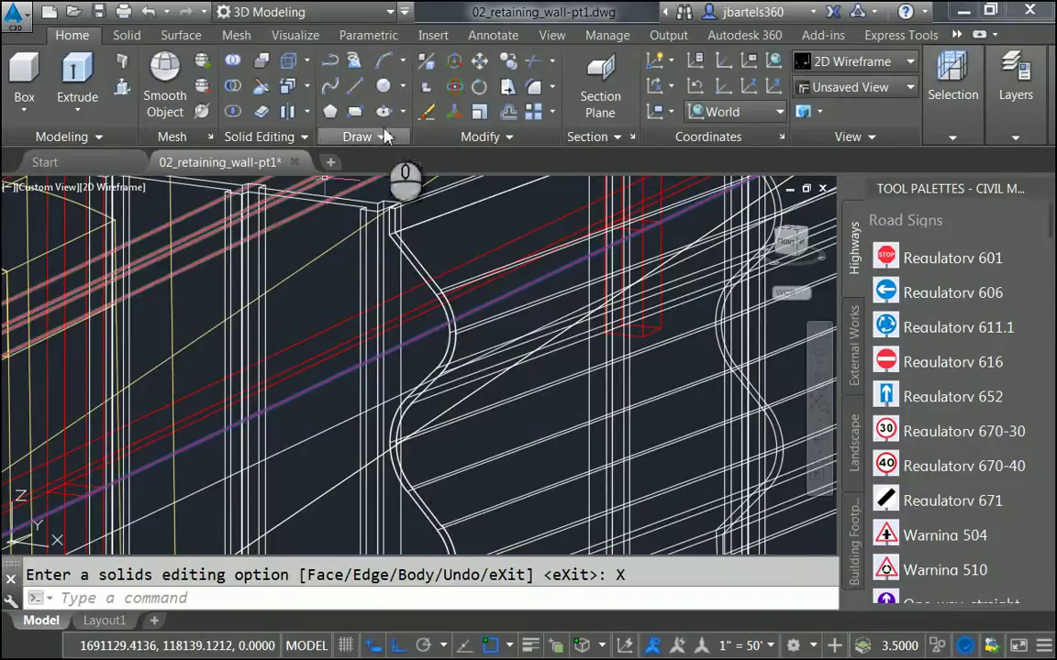
Start copying the curved end profile and pick its base point.
click(507, 61)
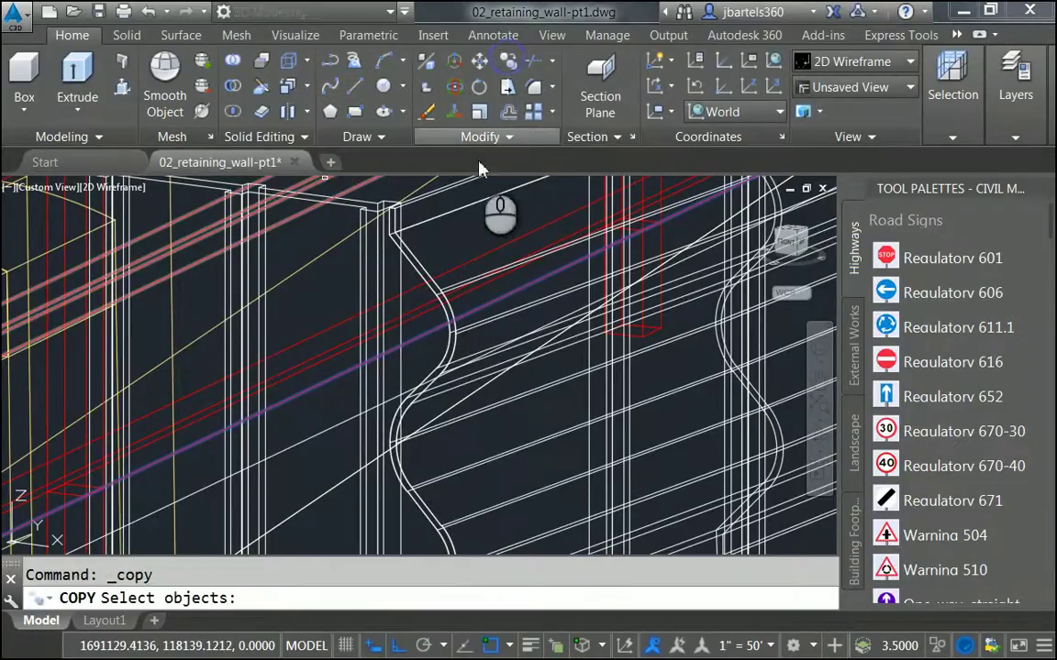
click(421, 263)
key(Return)
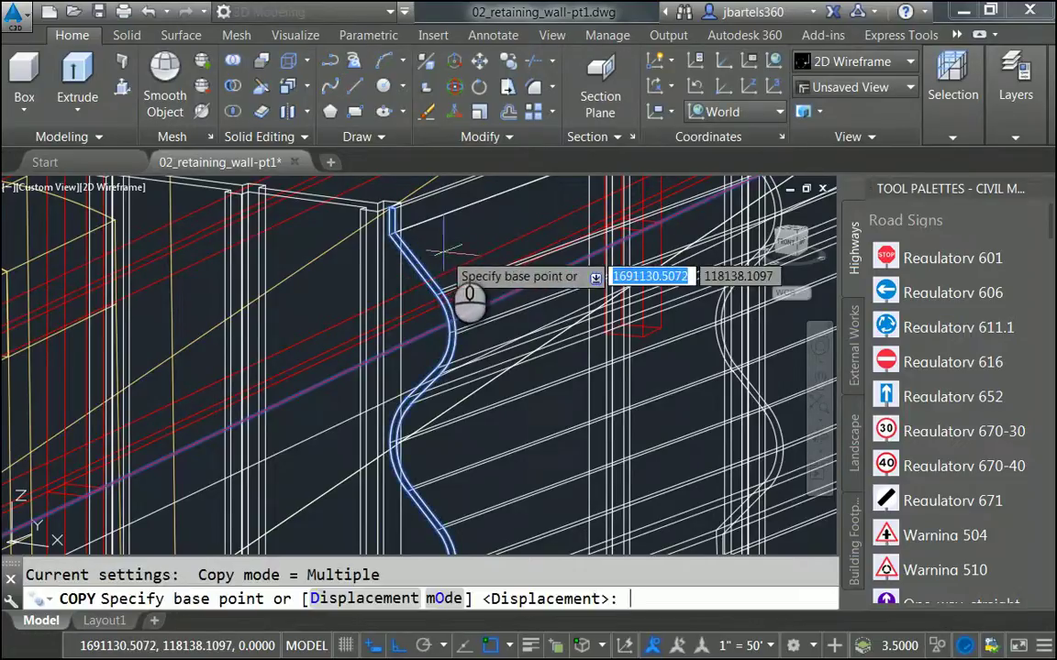
scroll(386, 213, up, 3)
click(349, 210)
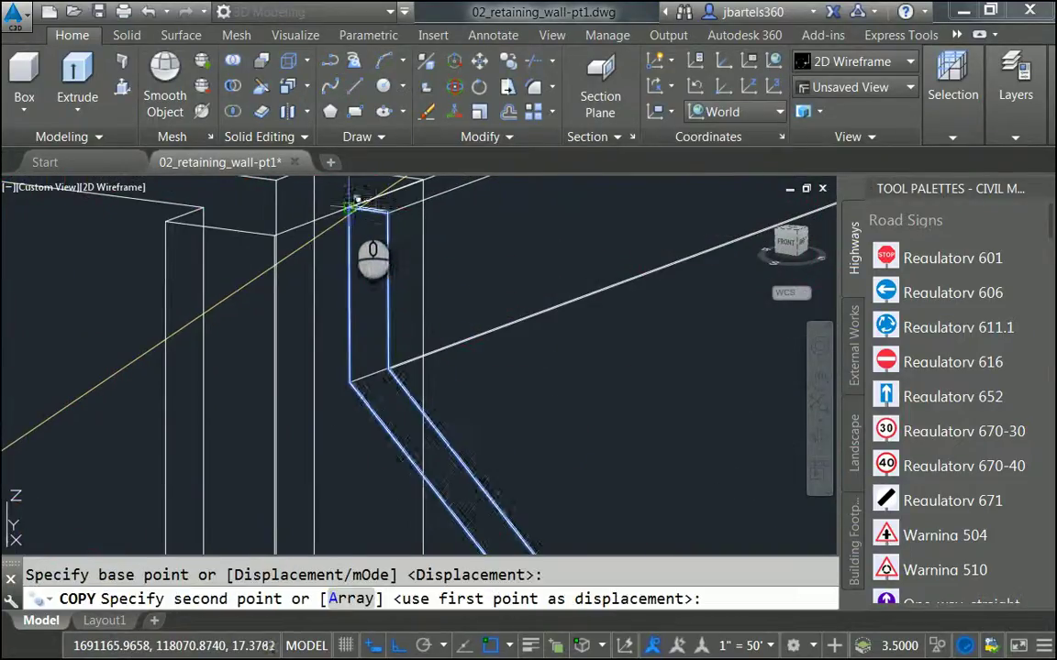
scroll(358, 230, down, 4)
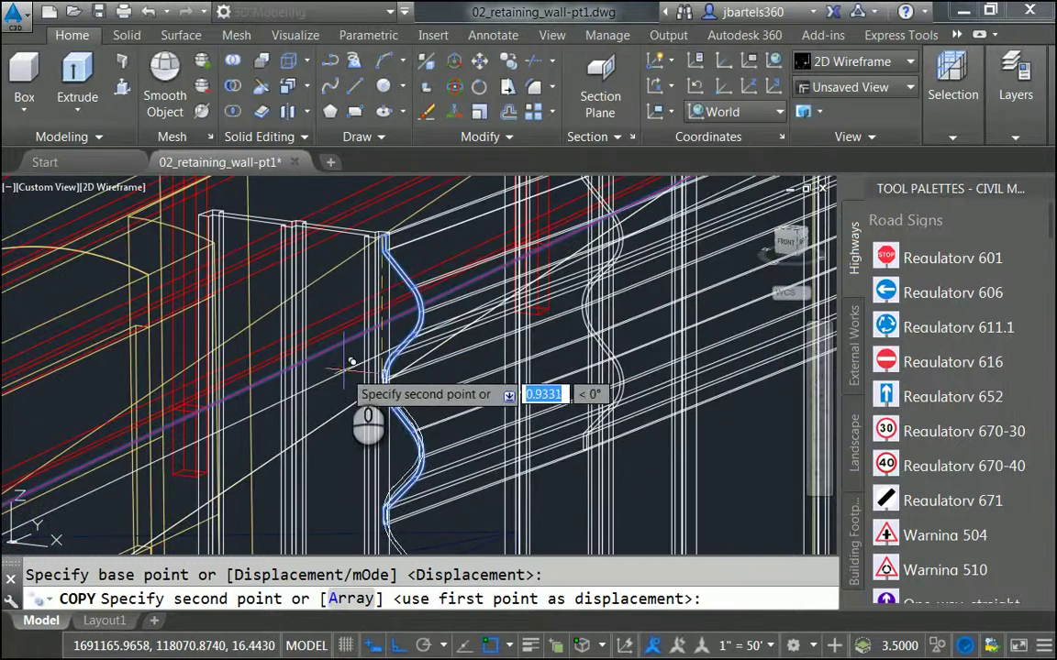
With Ortho off, place the copy on the neighbouring wall using a Nearest snap.
key(F8)
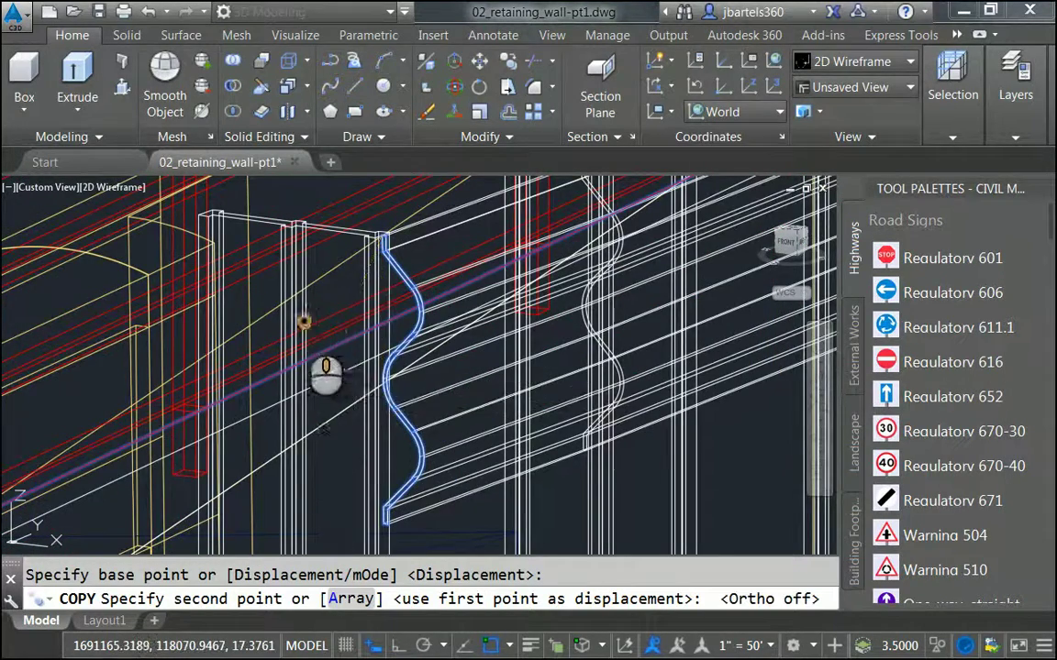
scroll(302, 318, up, 5)
scroll(268, 265, up, 3)
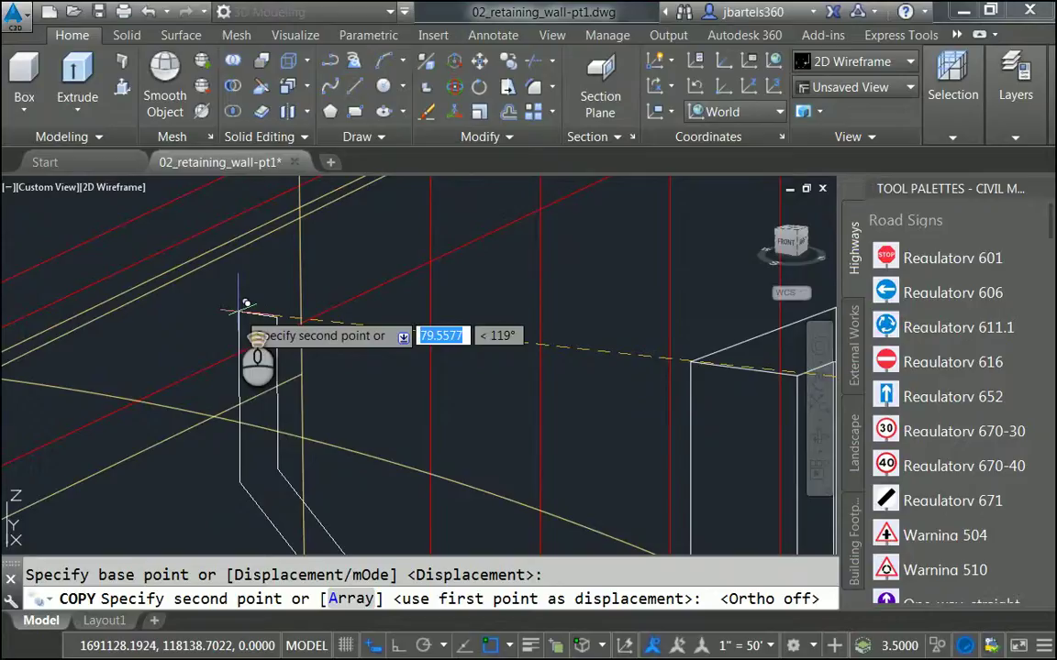
shift+right_click(206, 309)
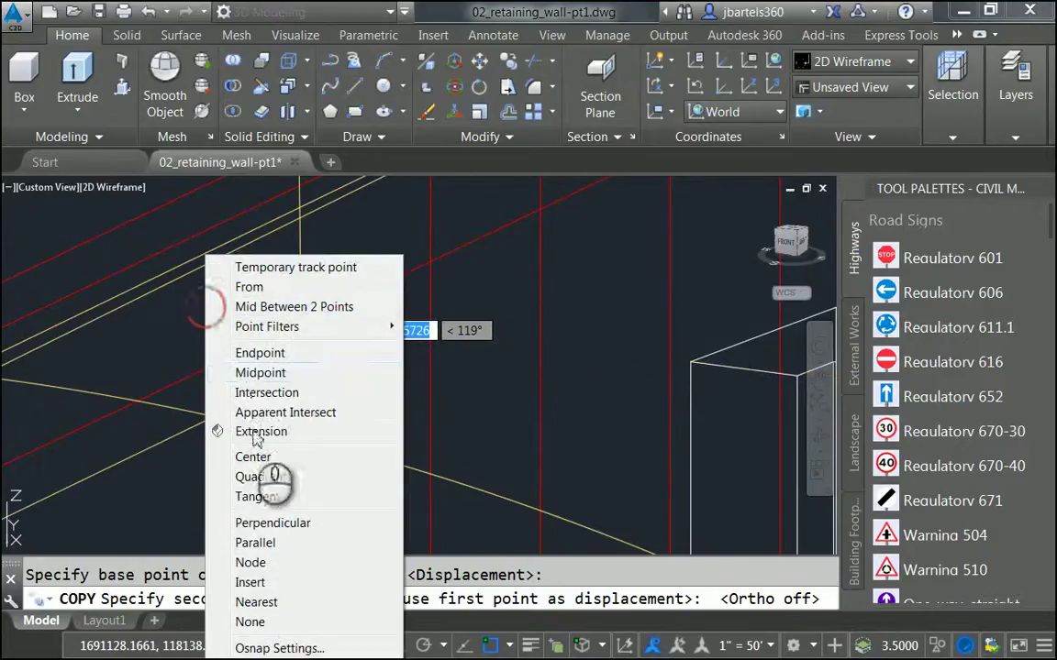
click(257, 602)
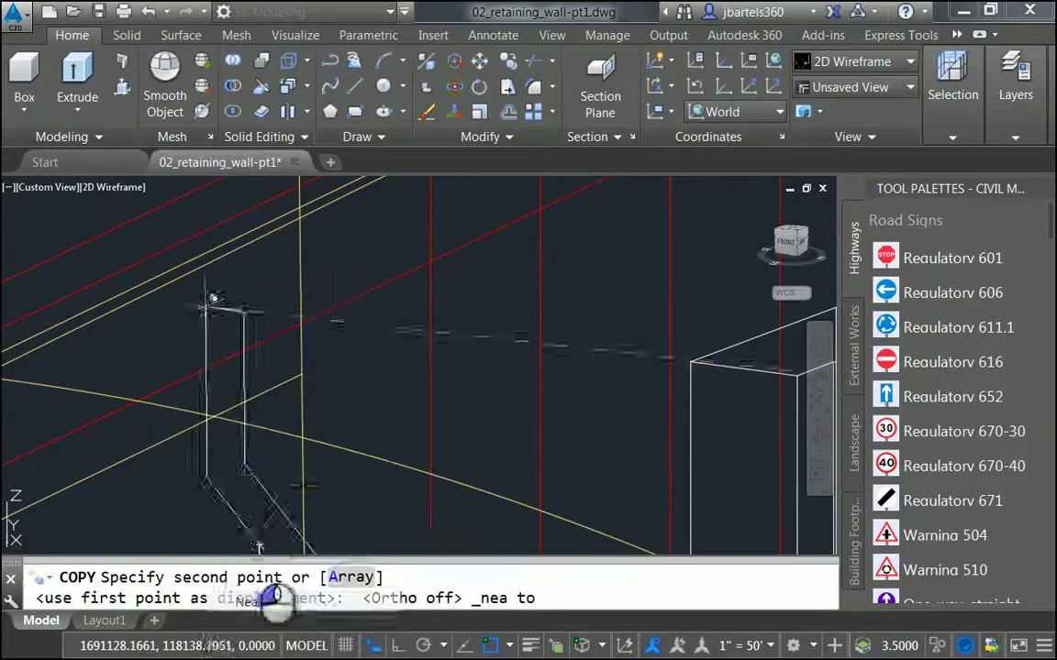
click(103, 314)
key(Escape)
scroll(211, 294, down, 5)
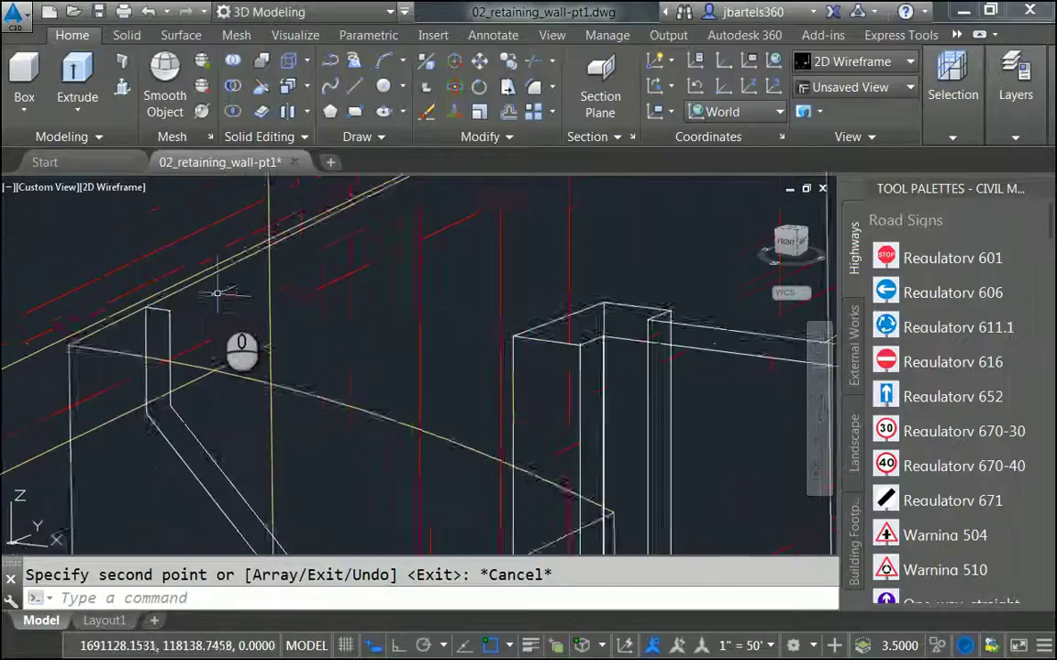
Switch to the Conceptual visual style and orbit to a near-front view of the wall.
shift+middle_drag(383, 358, 538, 359)
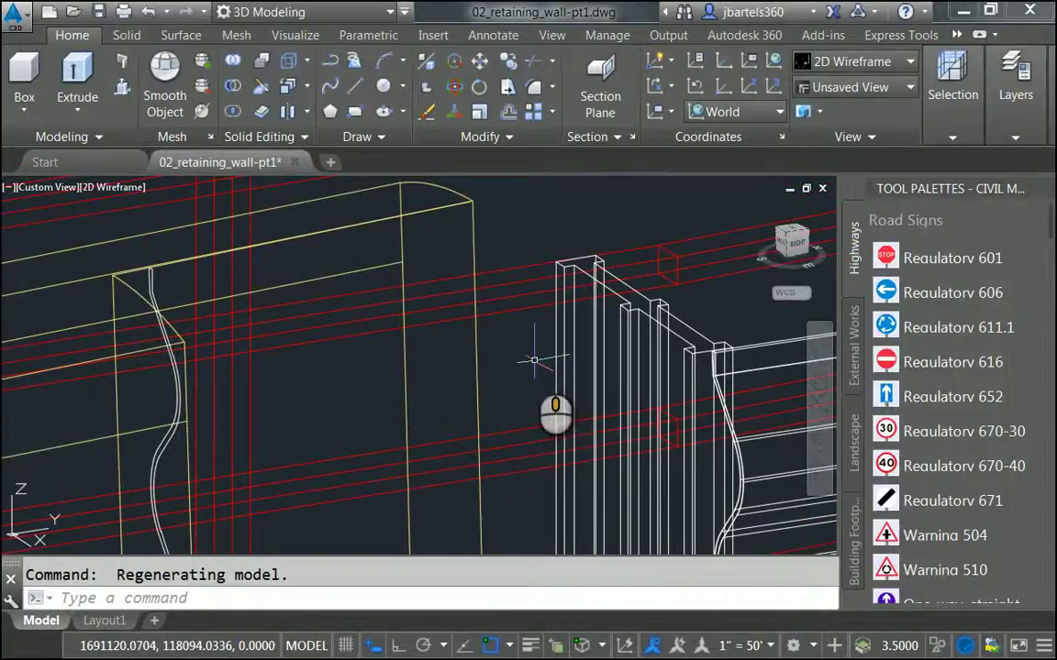
click(128, 189)
click(157, 250)
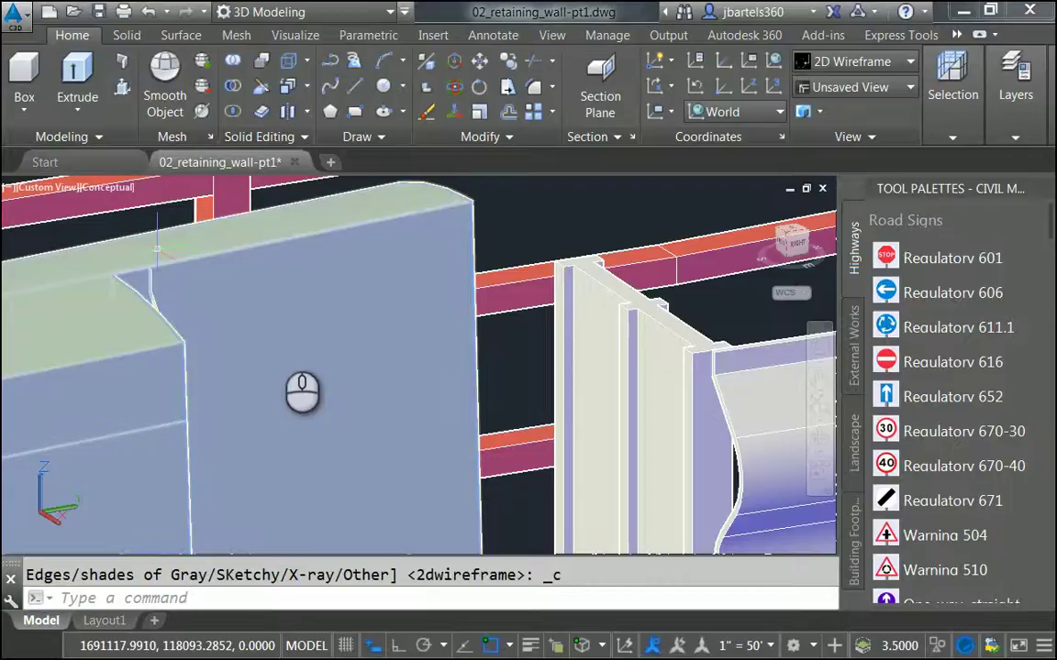
shift+middle_drag(311, 401, 275, 381)
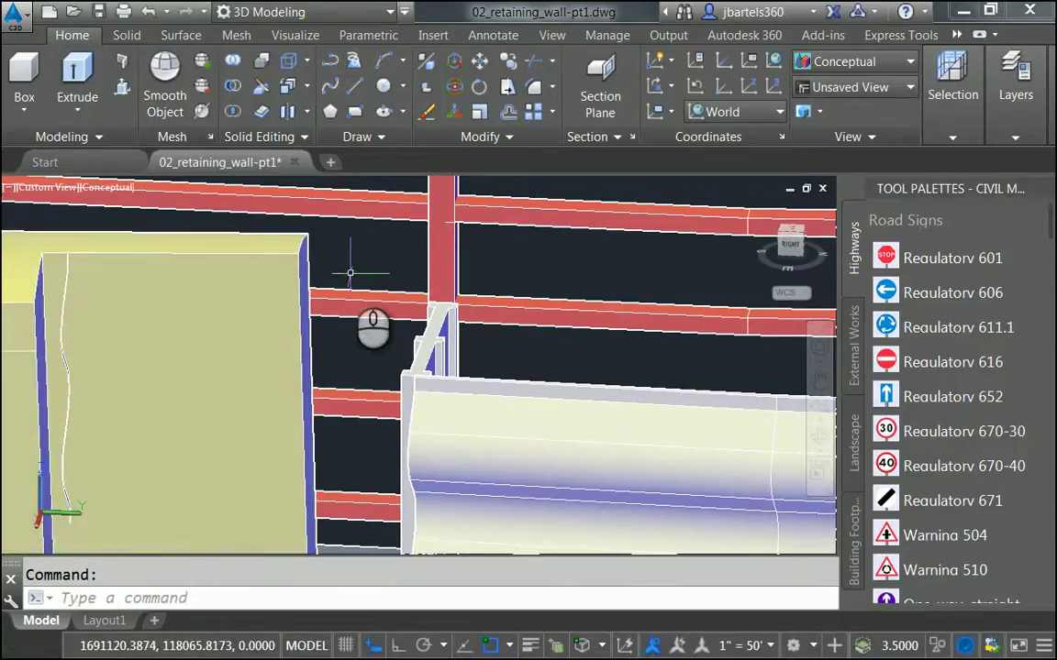
Scale the copied curved profile by 1.5 about its top endpoint.
click(478, 112)
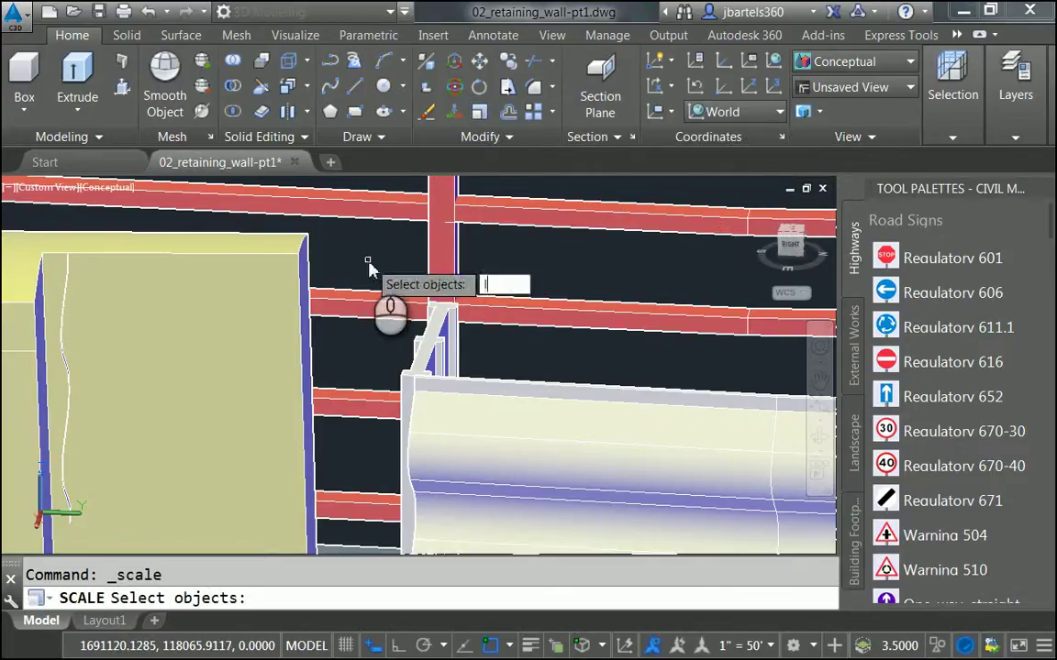
click(367, 260)
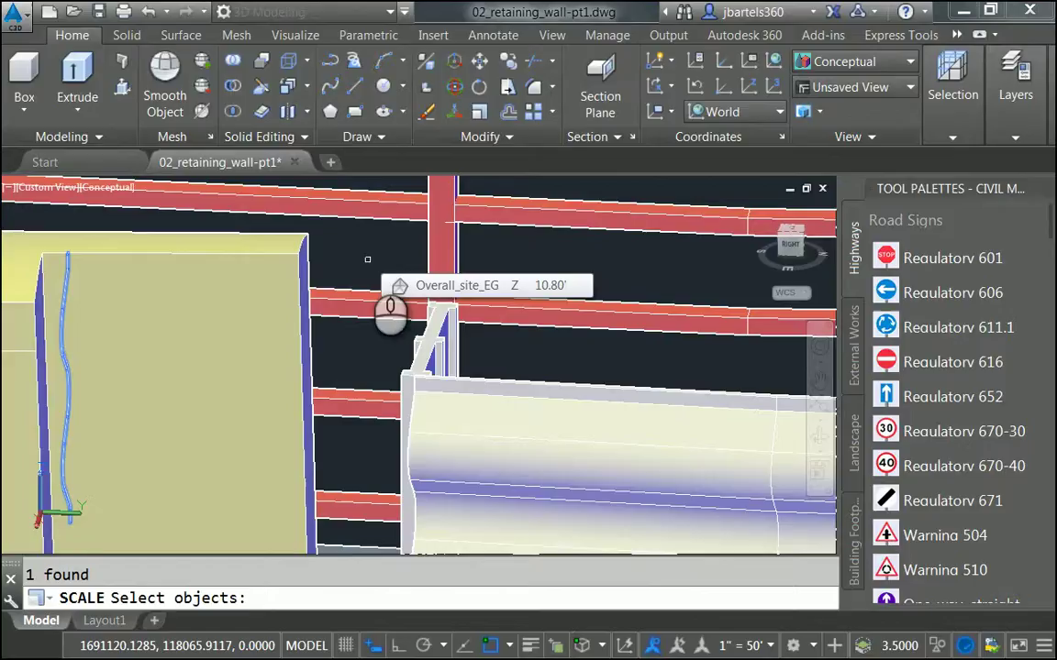
key(Return)
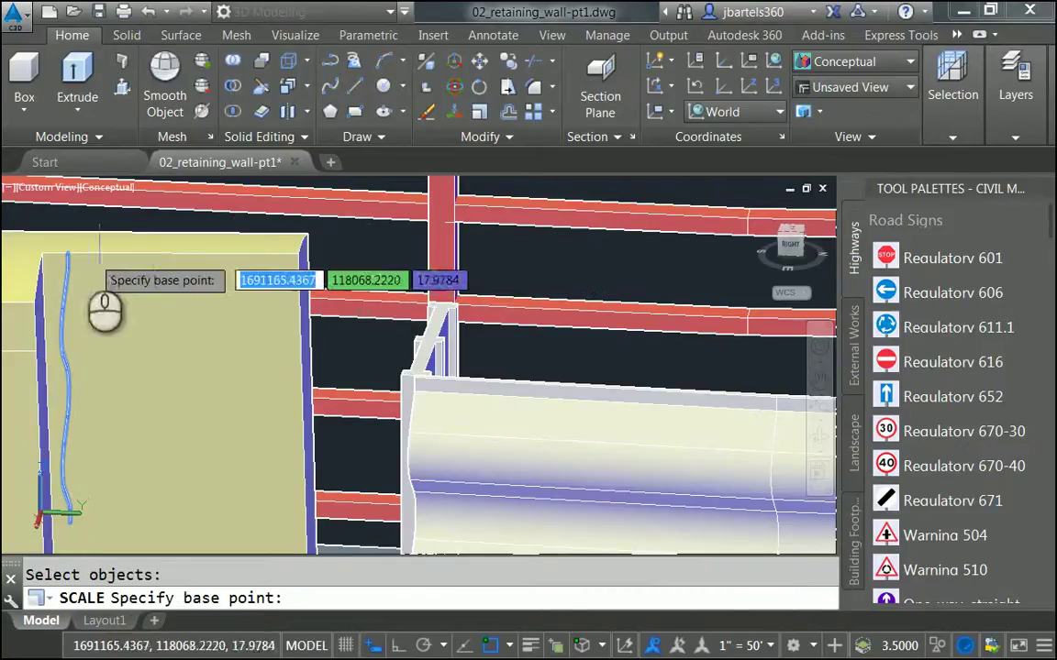
scroll(67, 252, up, 3)
scroll(67, 252, up, 4)
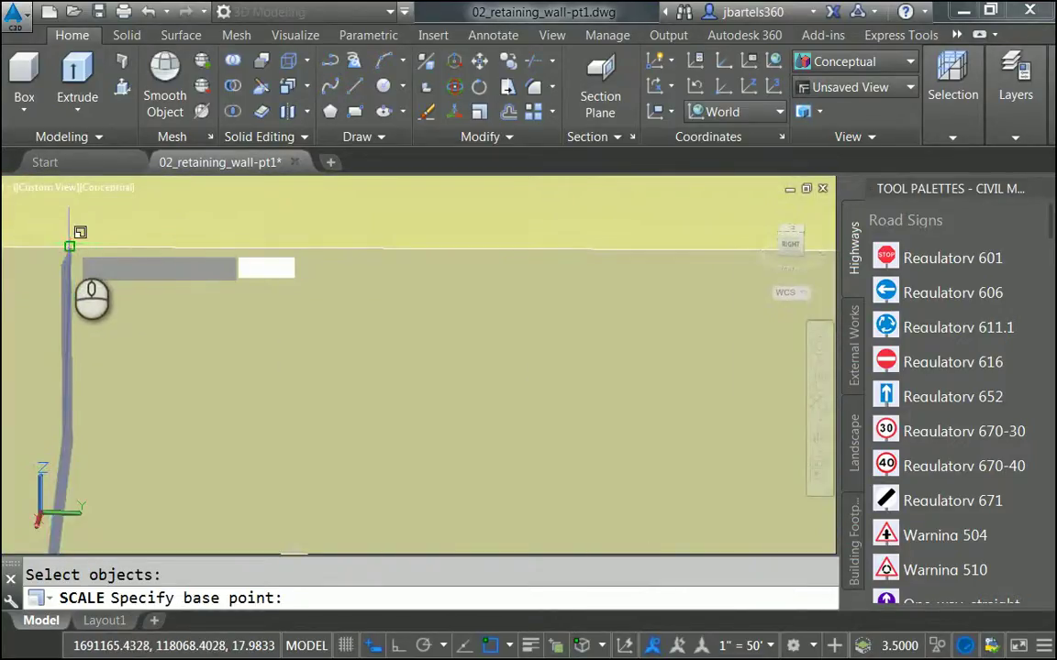
click(70, 245)
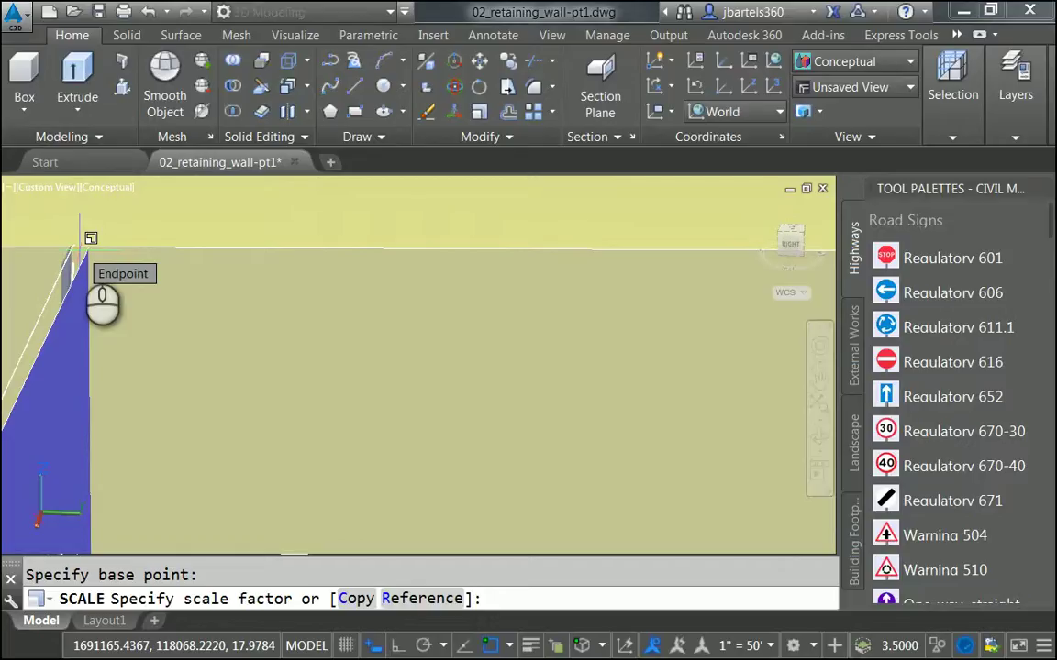
text(1.5)
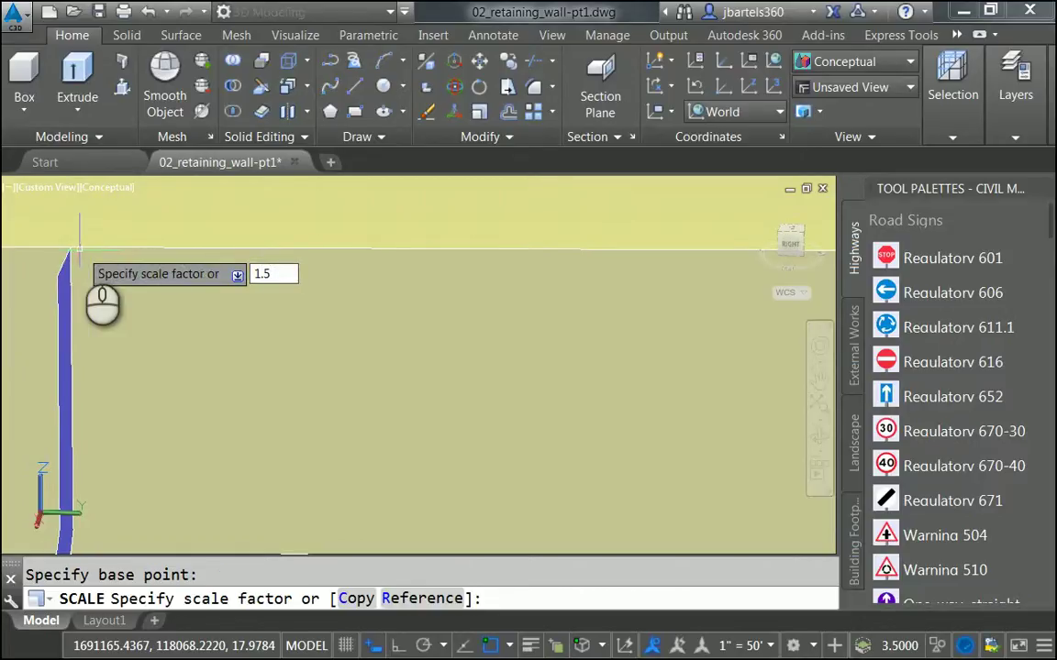
key(Return)
scroll(182, 369, down, 3)
scroll(183, 369, down, 3)
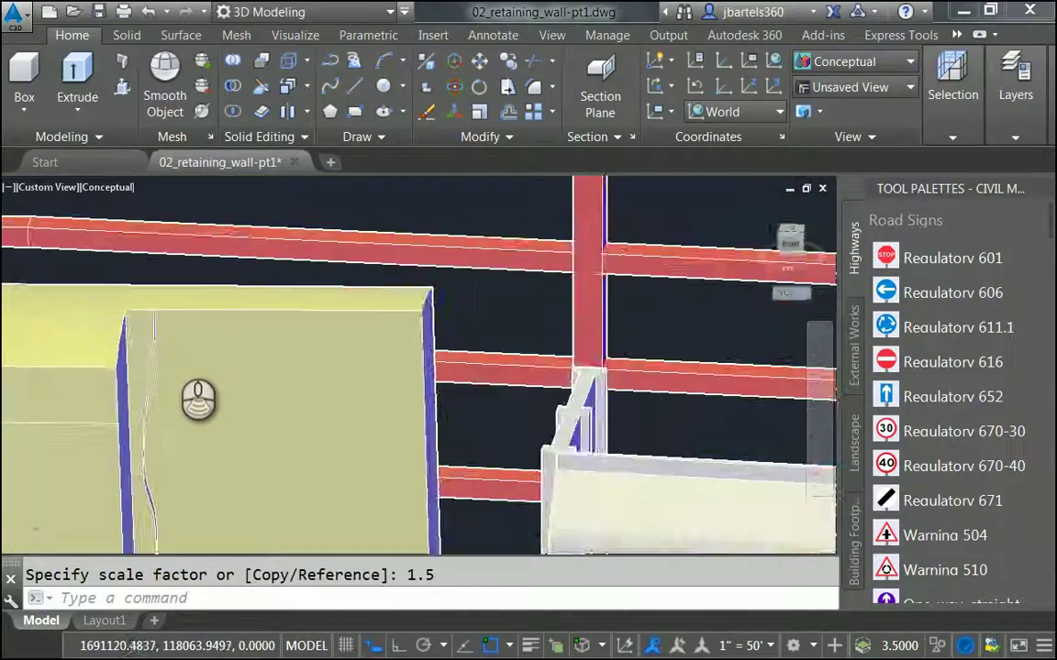
middle_drag(201, 409, 182, 327)
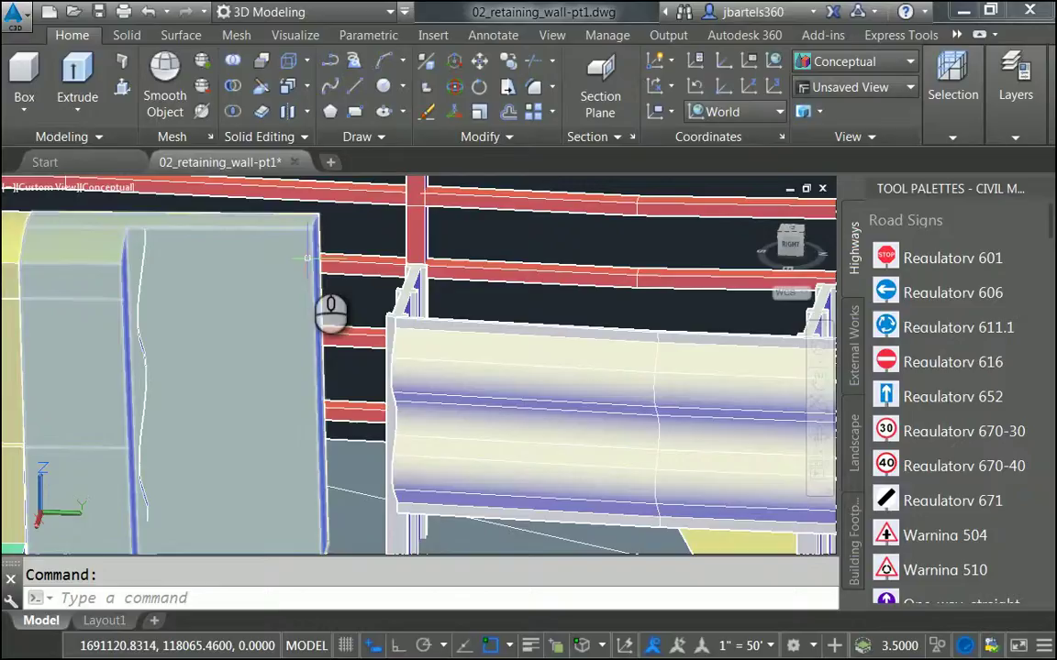
Move the scaled profile from its quadrant point to the midpoint of the wall's edge.
click(479, 61)
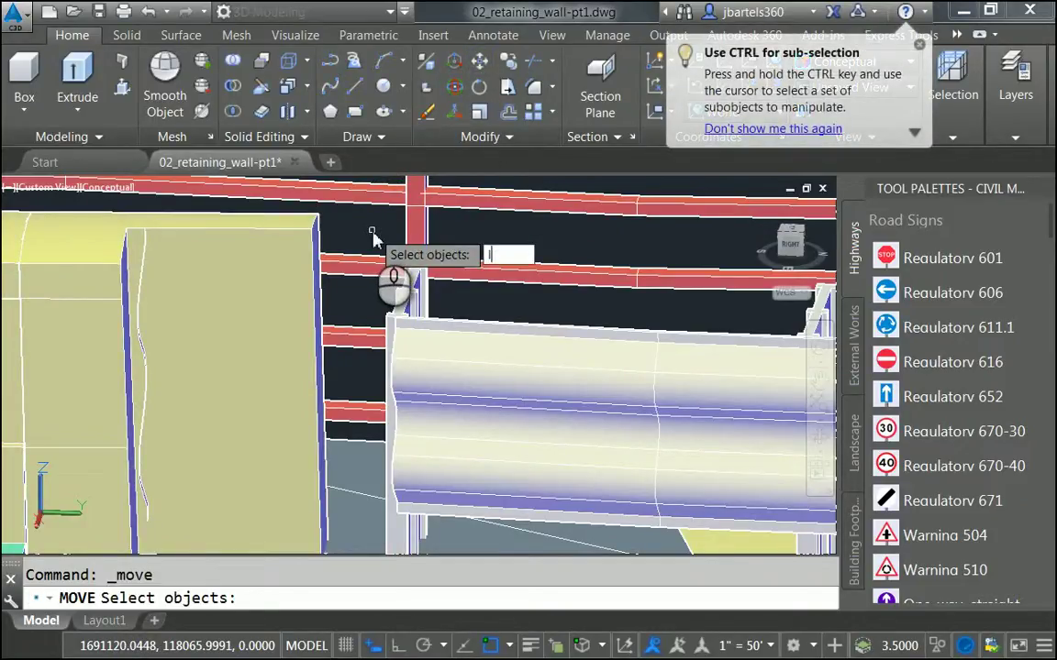
click(373, 239)
key(Return)
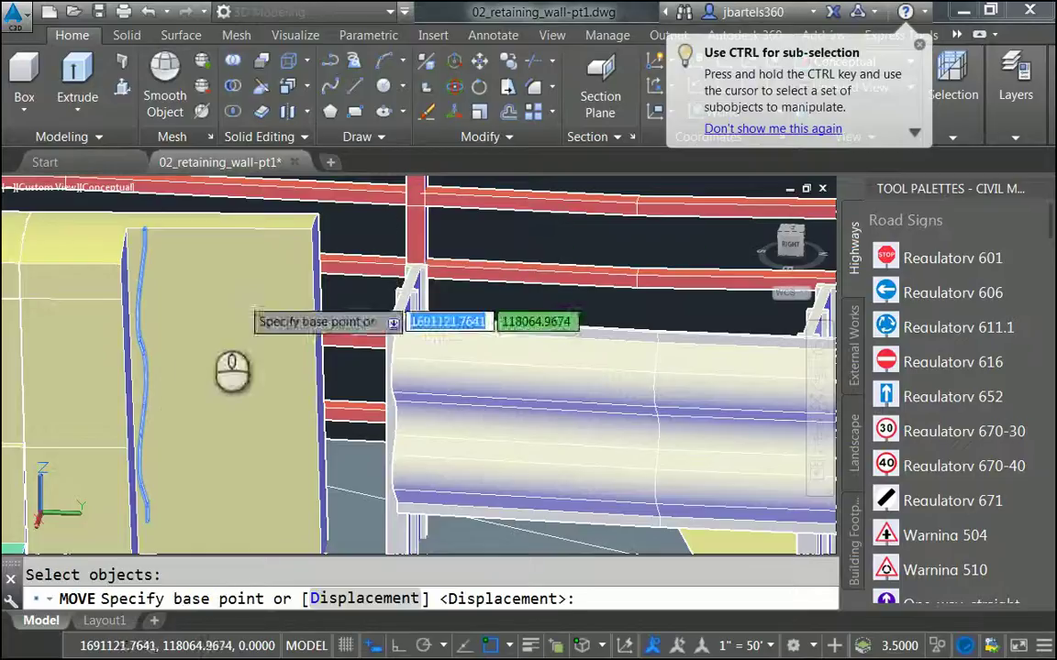
scroll(233, 371, up, 5)
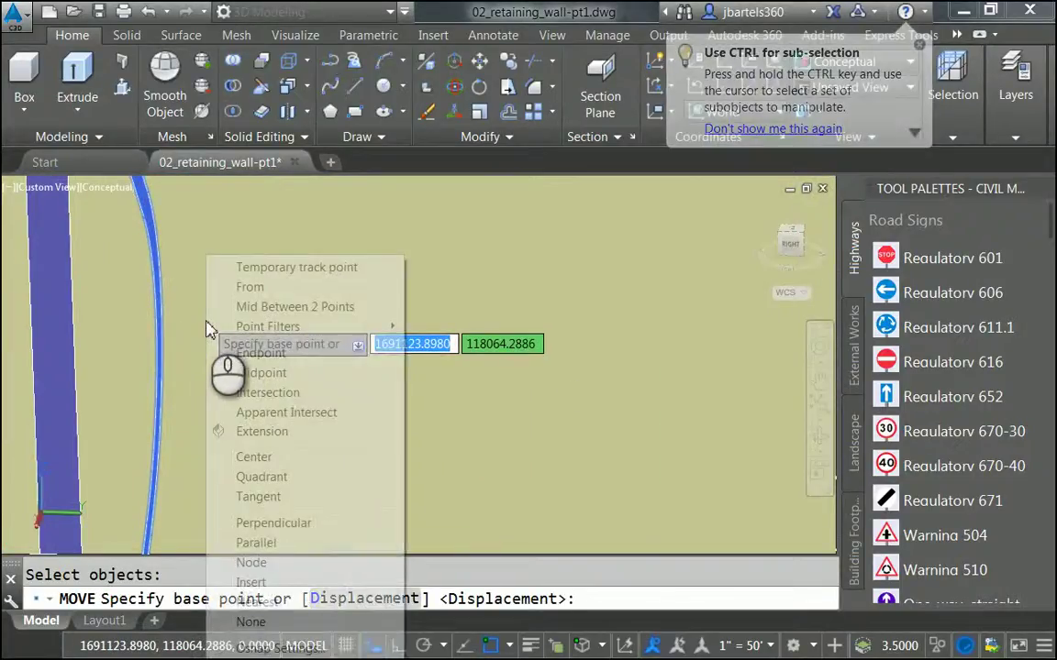
click(260, 477)
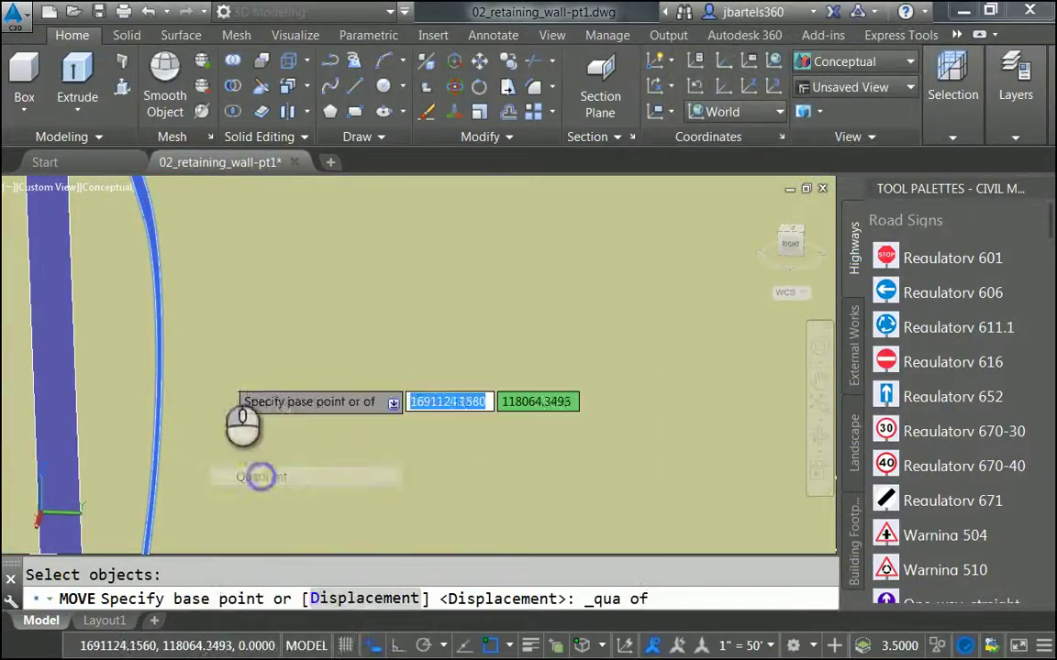
click(188, 305)
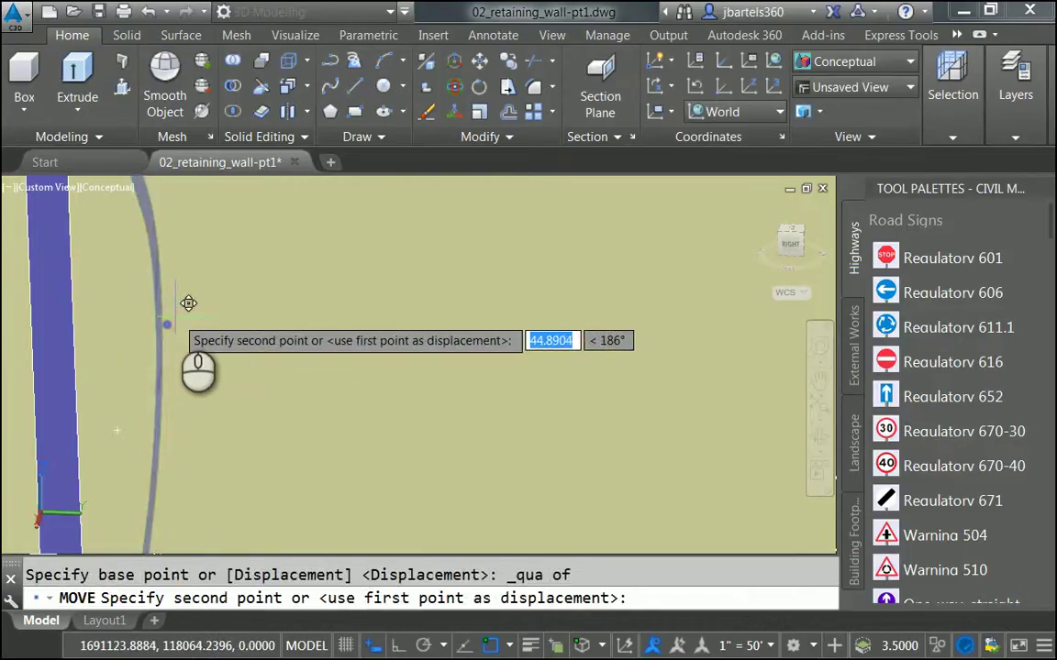
shift+right_click(186, 318)
click(237, 373)
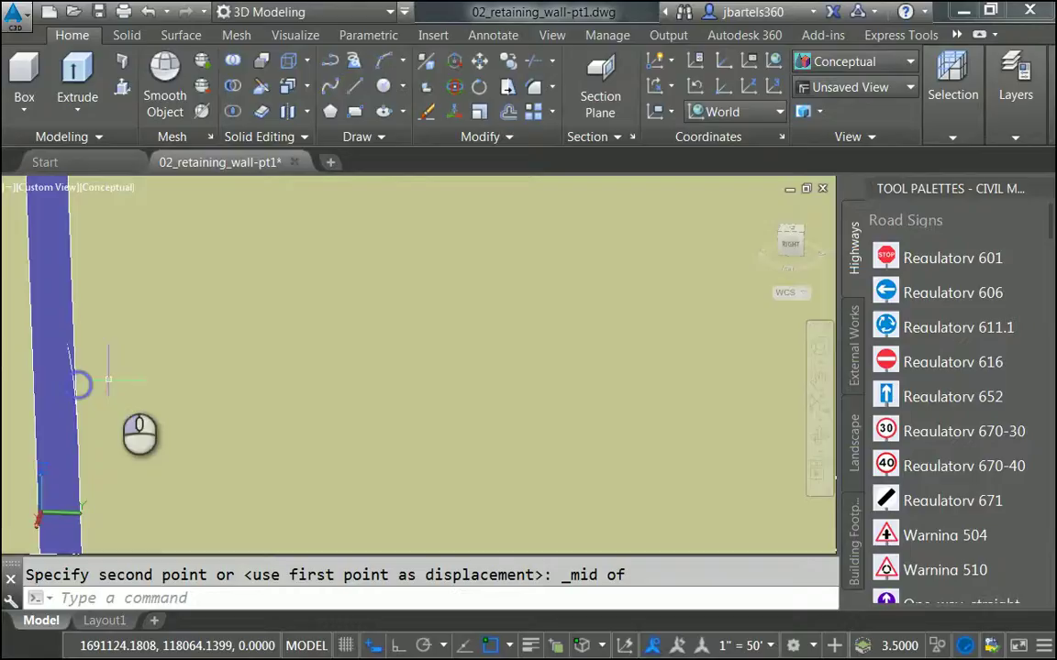
scroll(83, 376, down, 5)
scroll(144, 371, down, 3)
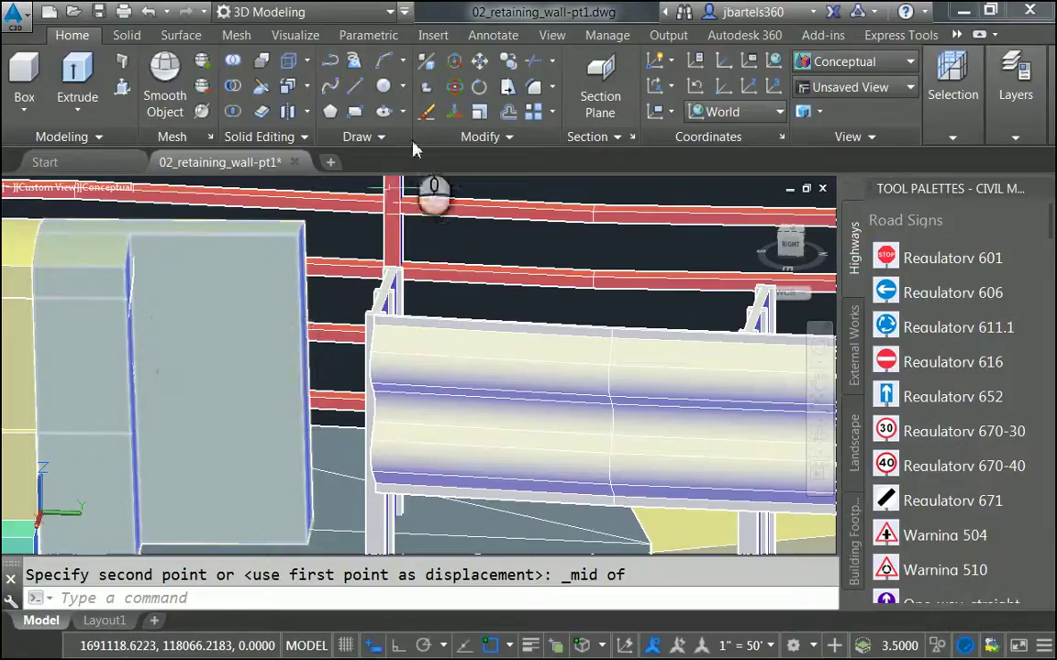
Move the wavy profile onto the end wall's top edge using a Nearest snap.
click(479, 61)
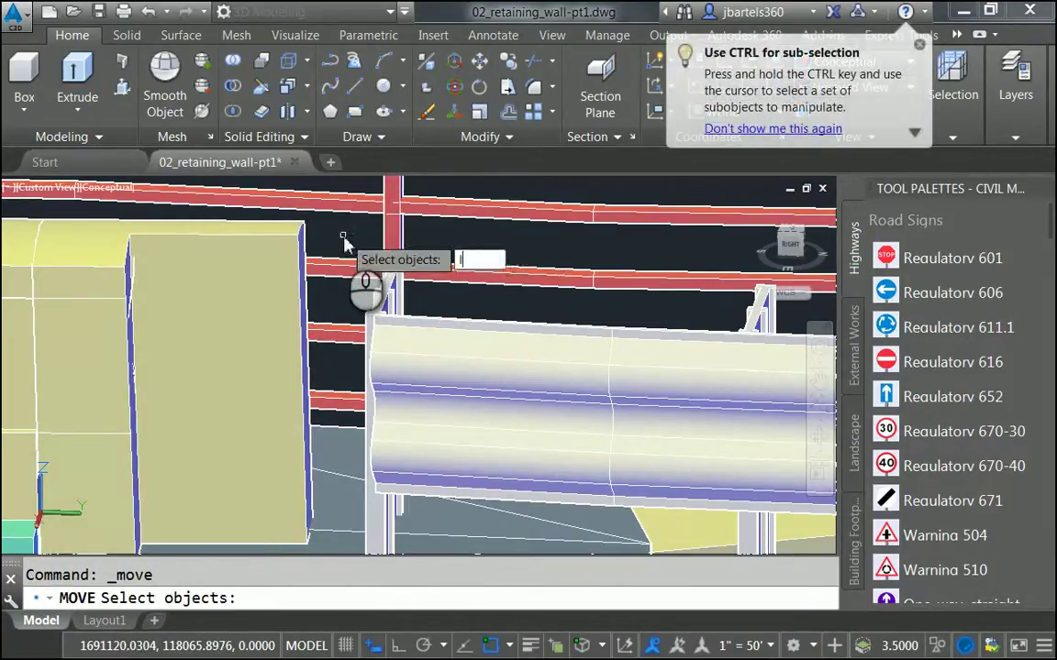
key(Return)
scroll(168, 290, up, 4)
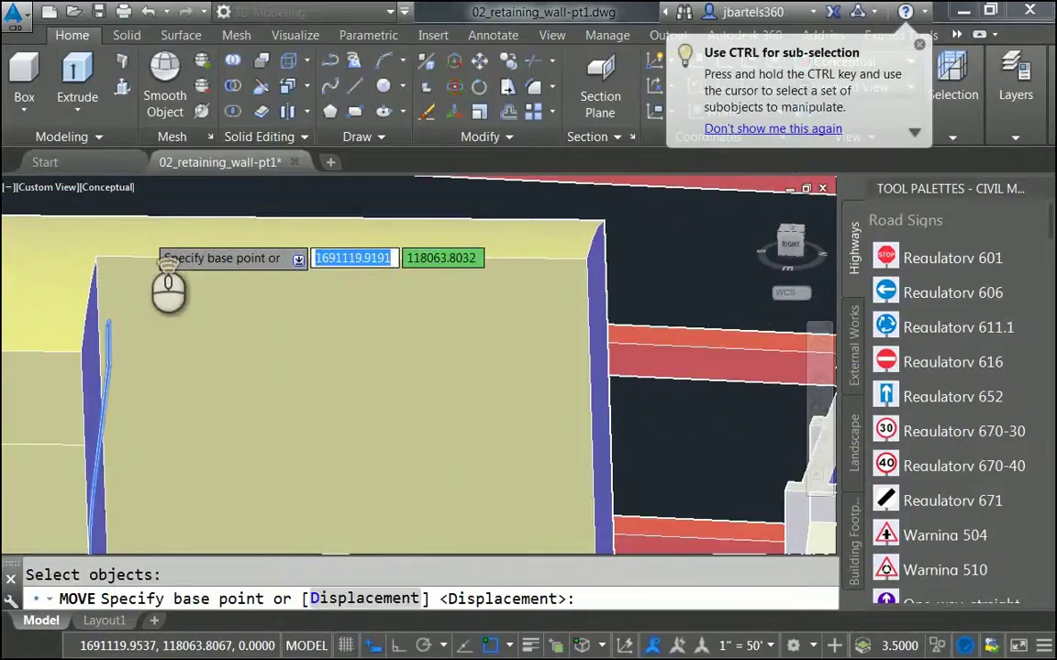
click(96, 260)
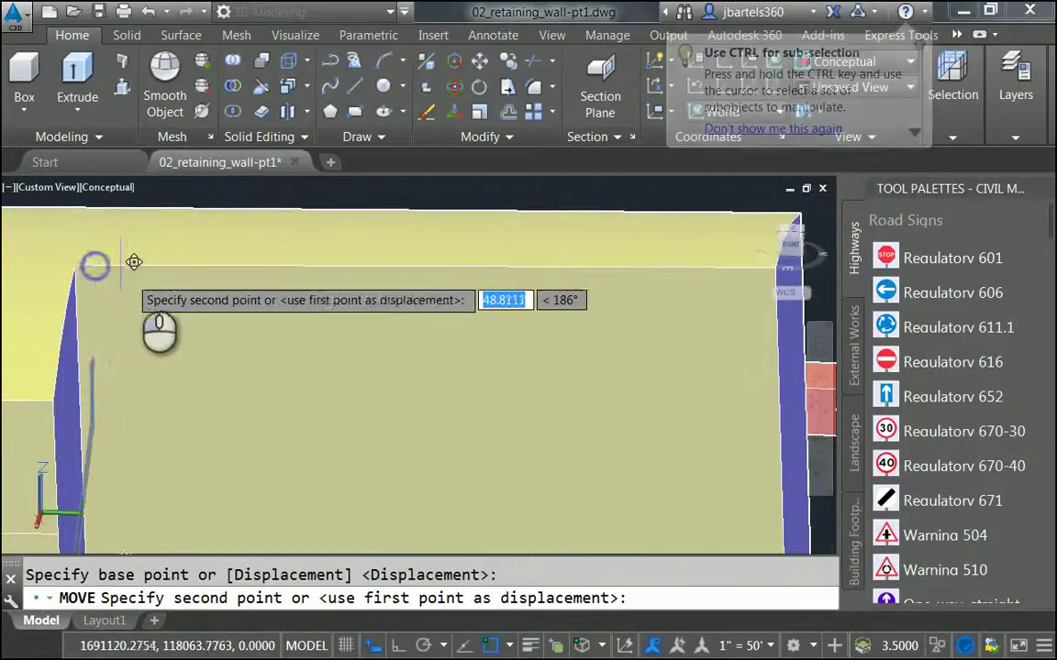
shift+right_click(156, 266)
click(207, 603)
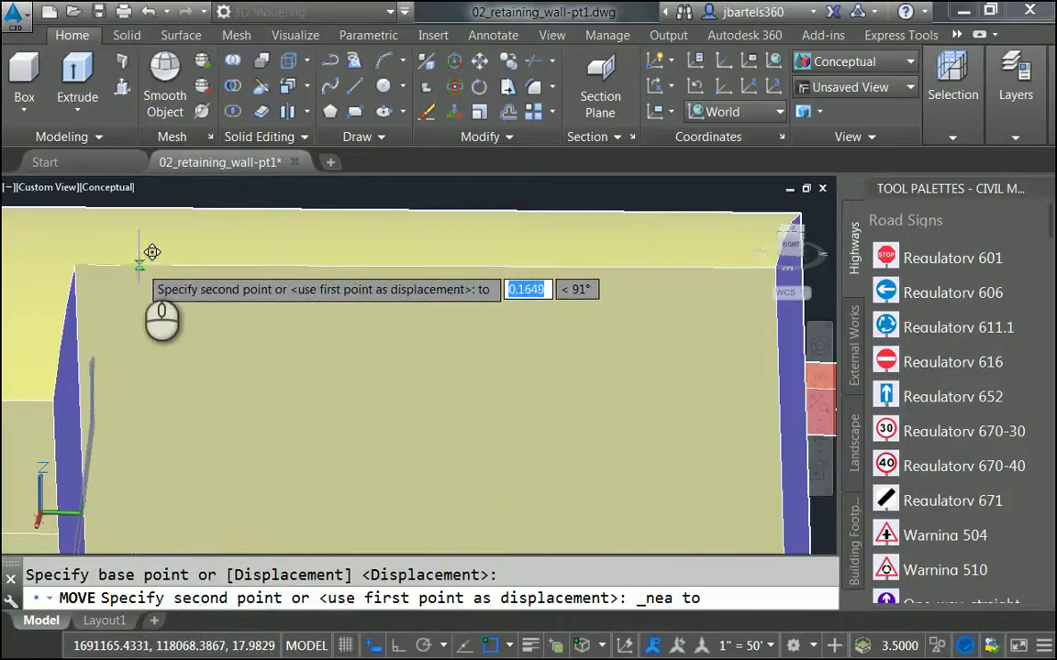
middle_drag(152, 251, 284, 290)
click(273, 334)
middle_drag(273, 334, 337, 336)
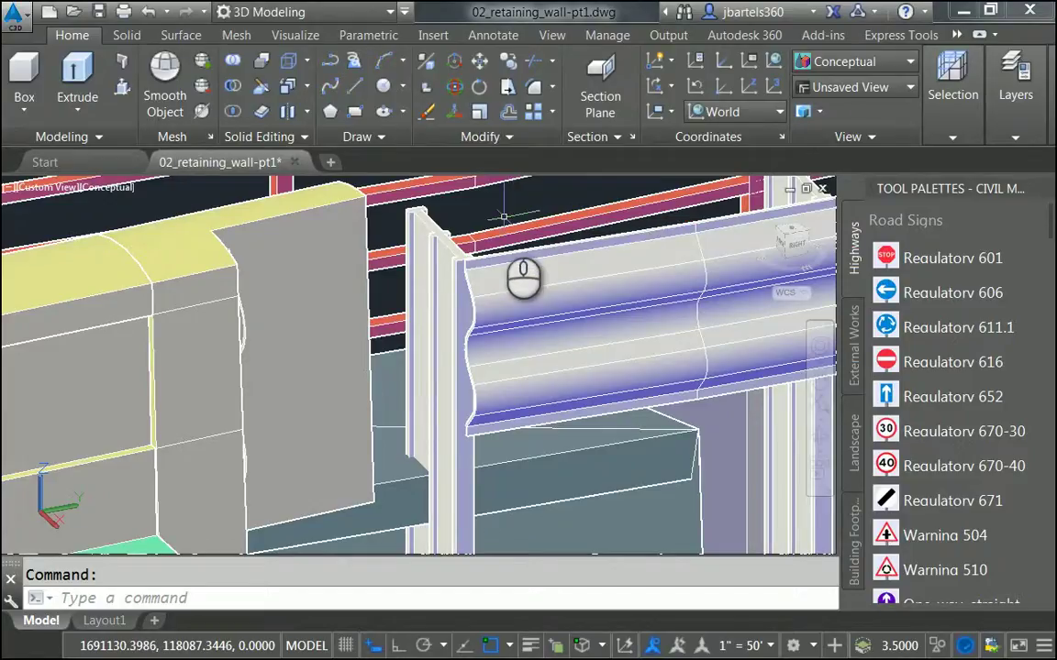
In 2D Wireframe, loft the wall and rail-end wavy profiles using cross sections only.
click(123, 189)
click(174, 235)
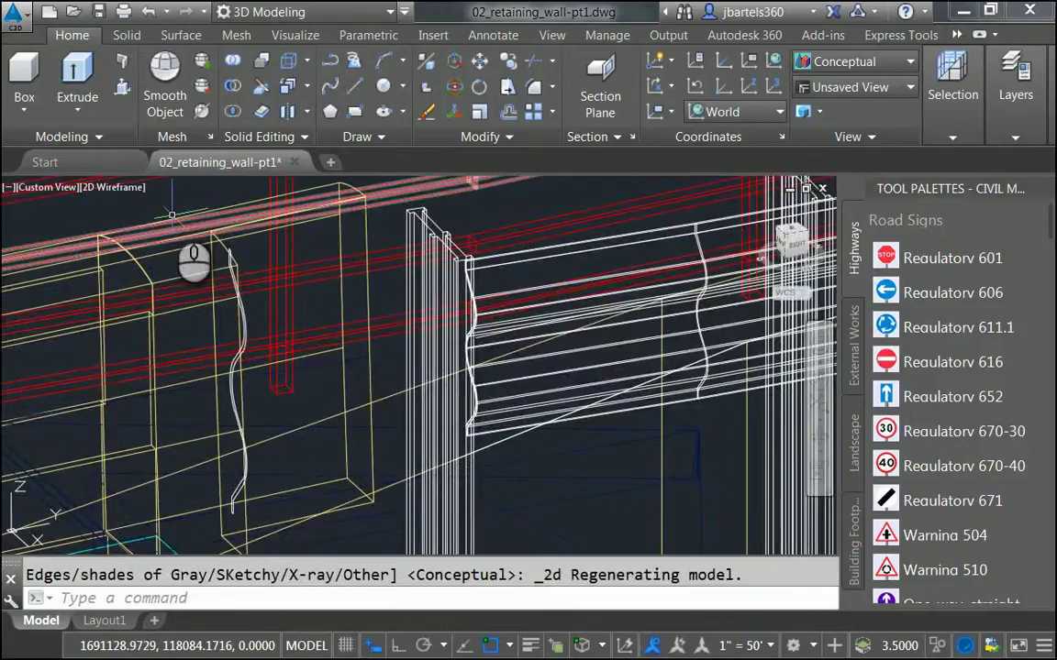
click(82, 114)
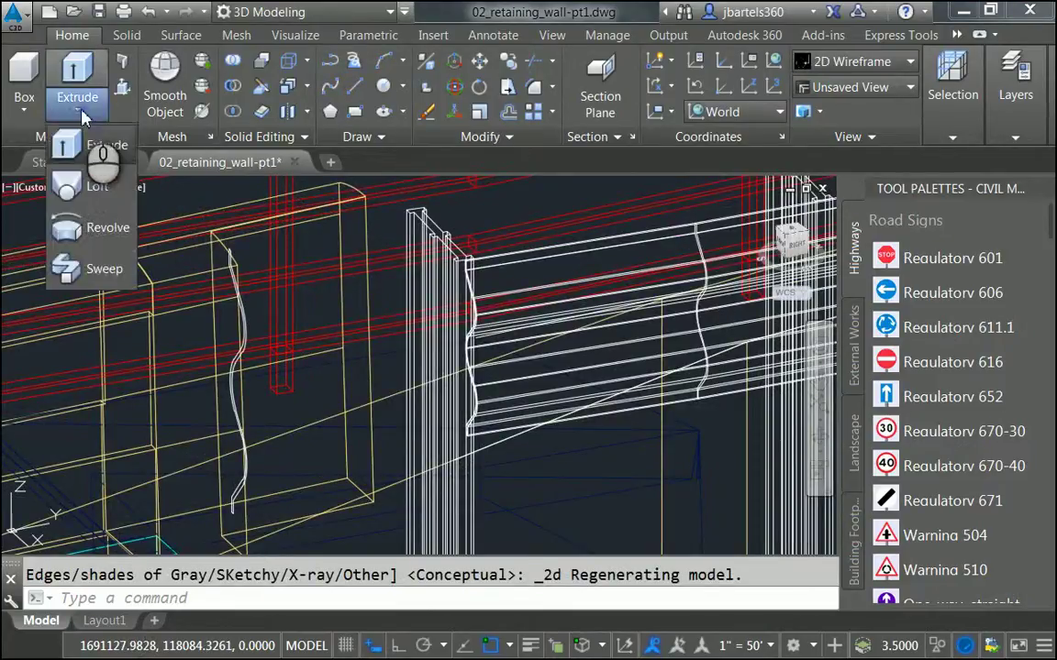
click(73, 186)
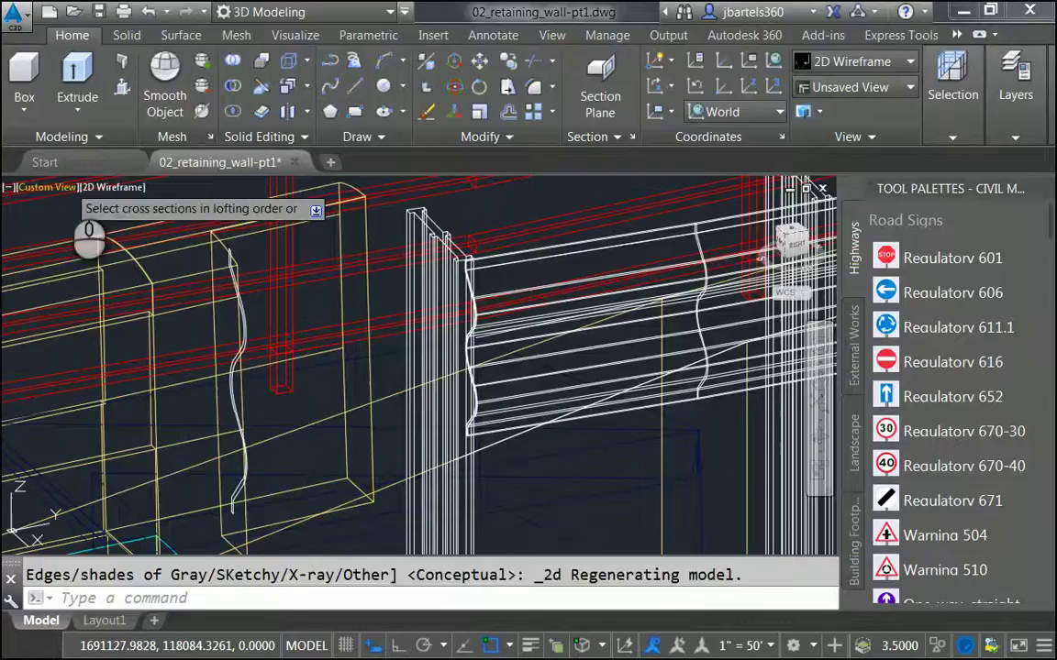
scroll(228, 380, up, 3)
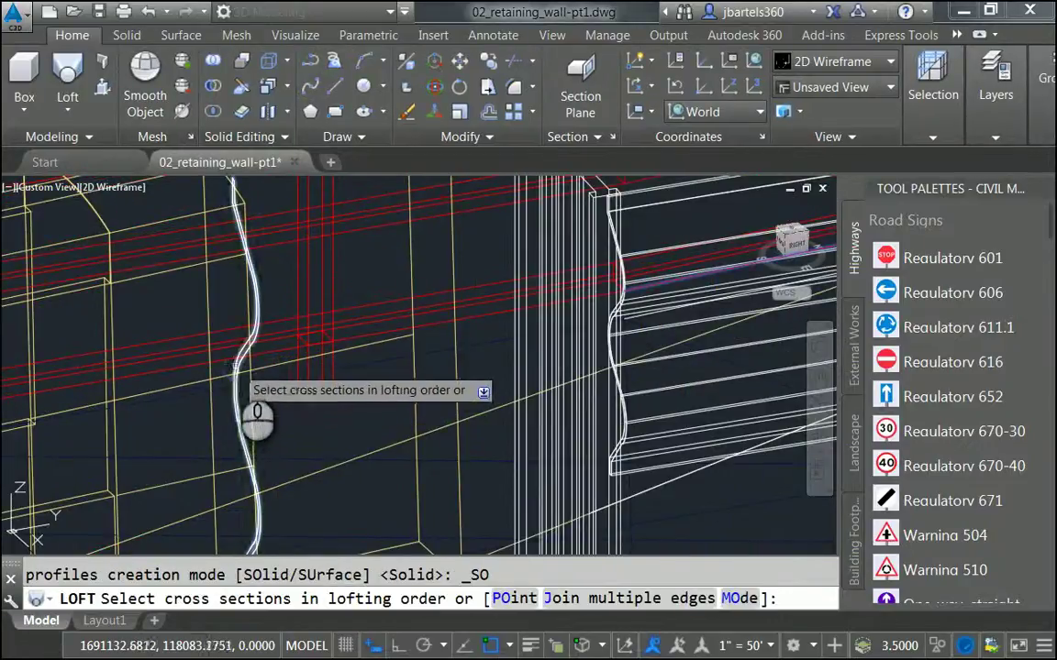
click(240, 375)
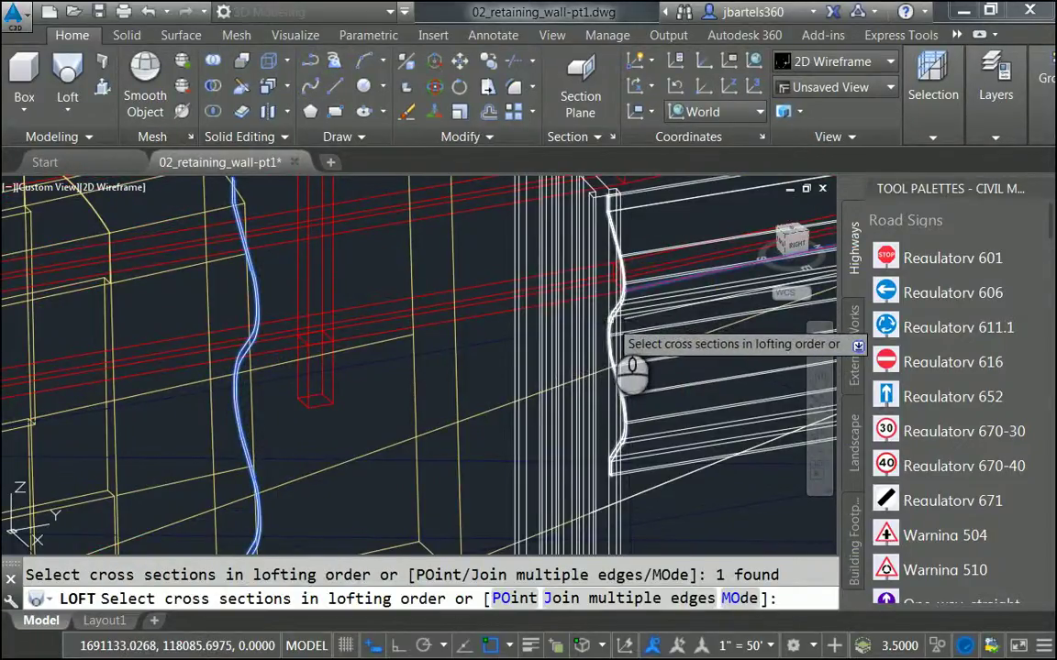
click(614, 321)
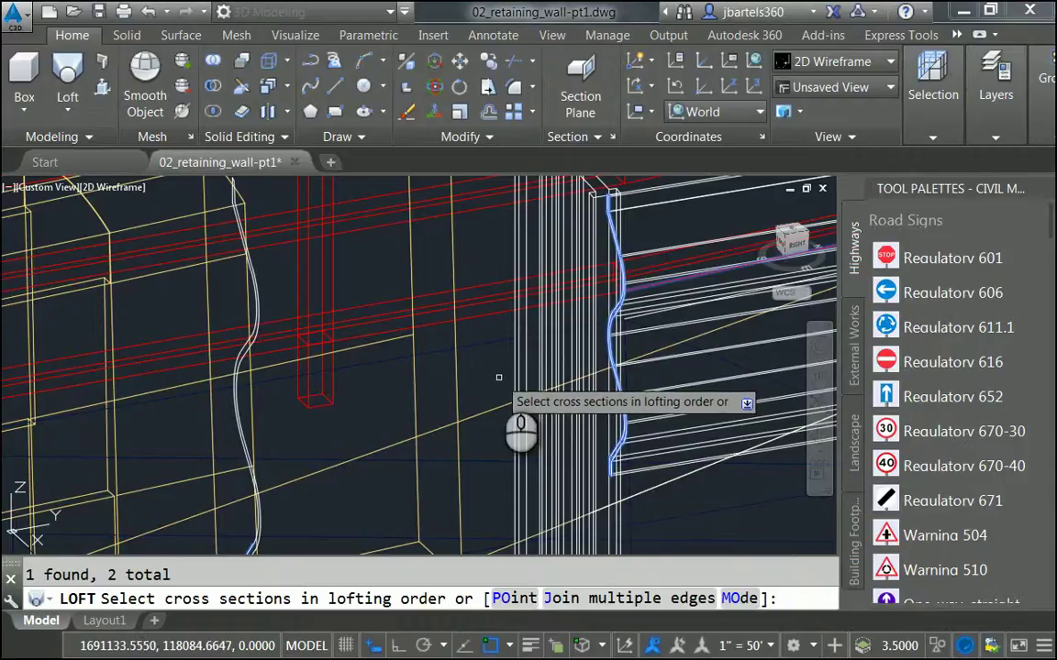
key(Return)
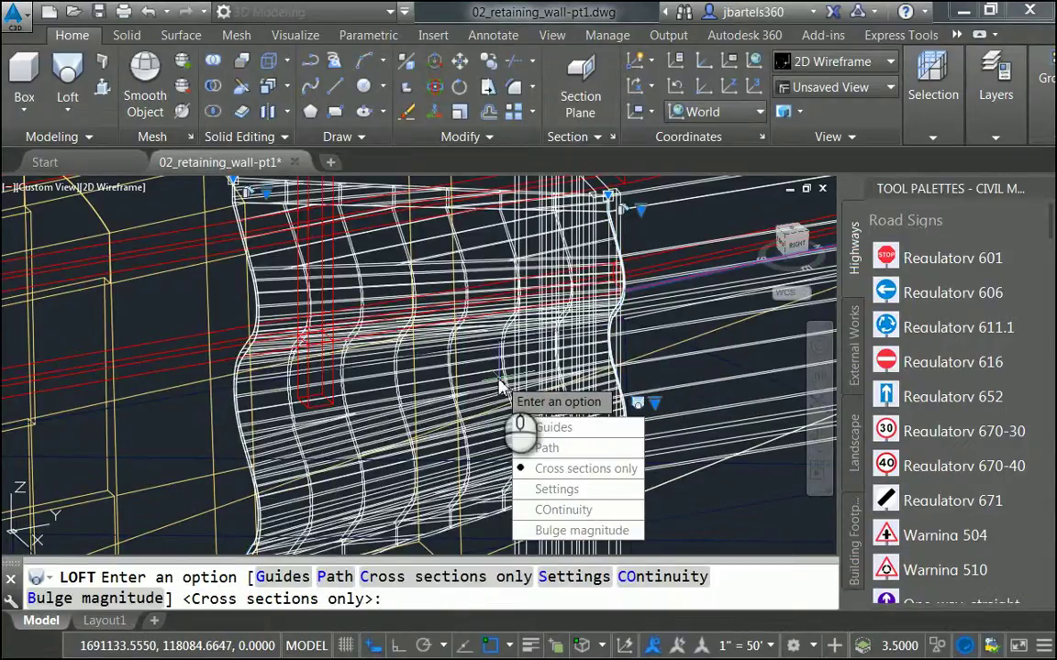
click(548, 468)
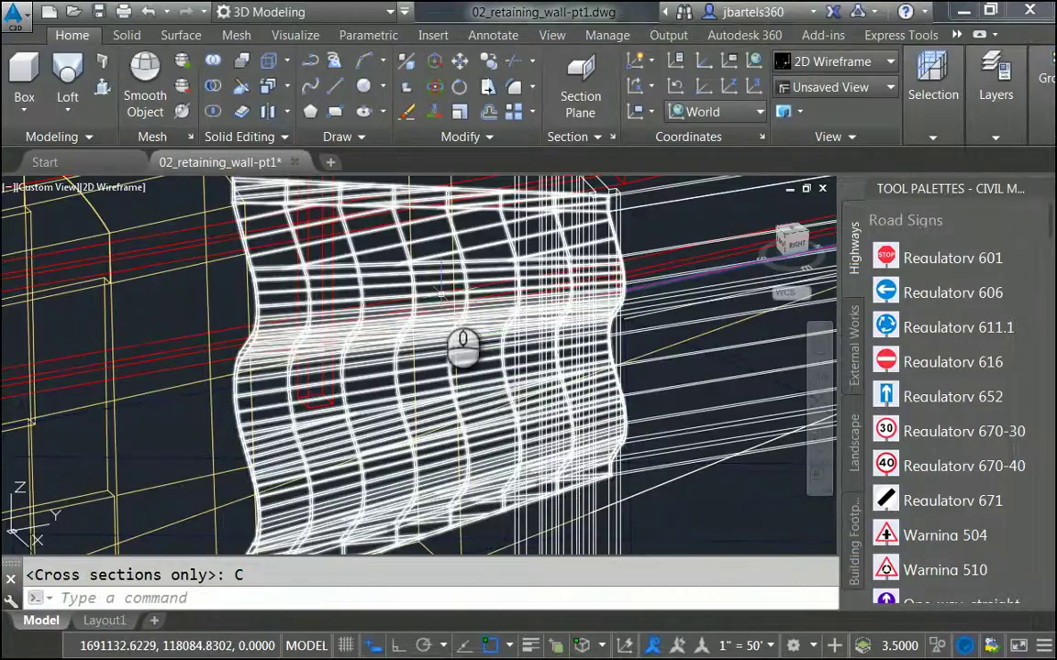
scroll(462, 342, down, 5)
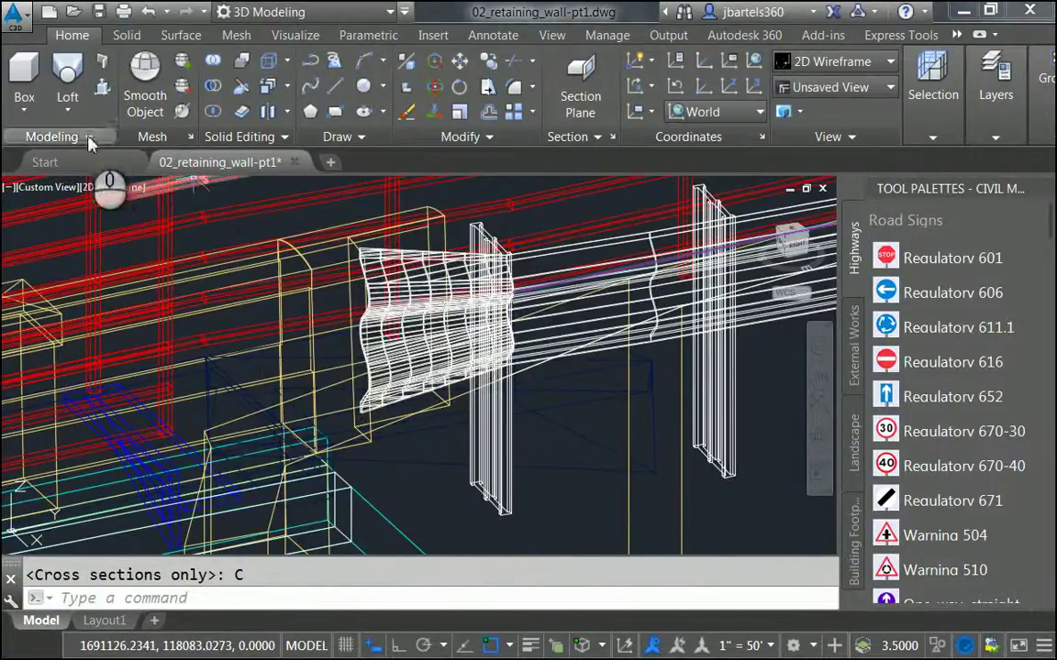
Switch the viewport to Conceptual shading and orbit around the new guardrail flare and bridge.
click(110, 188)
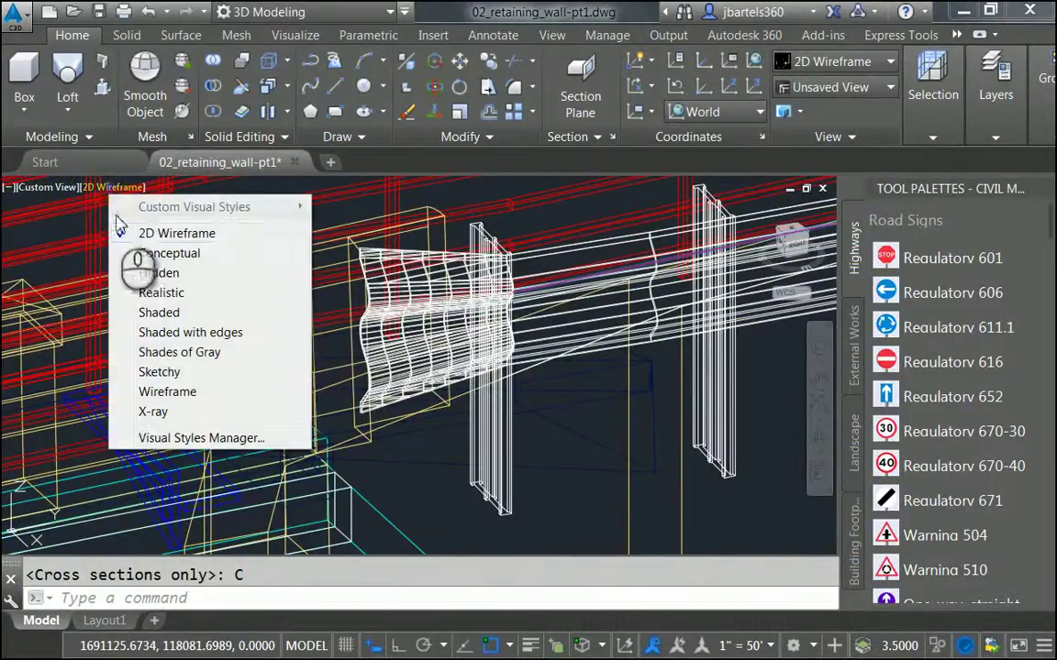
click(161, 254)
middle_drag(483, 366, 318, 377)
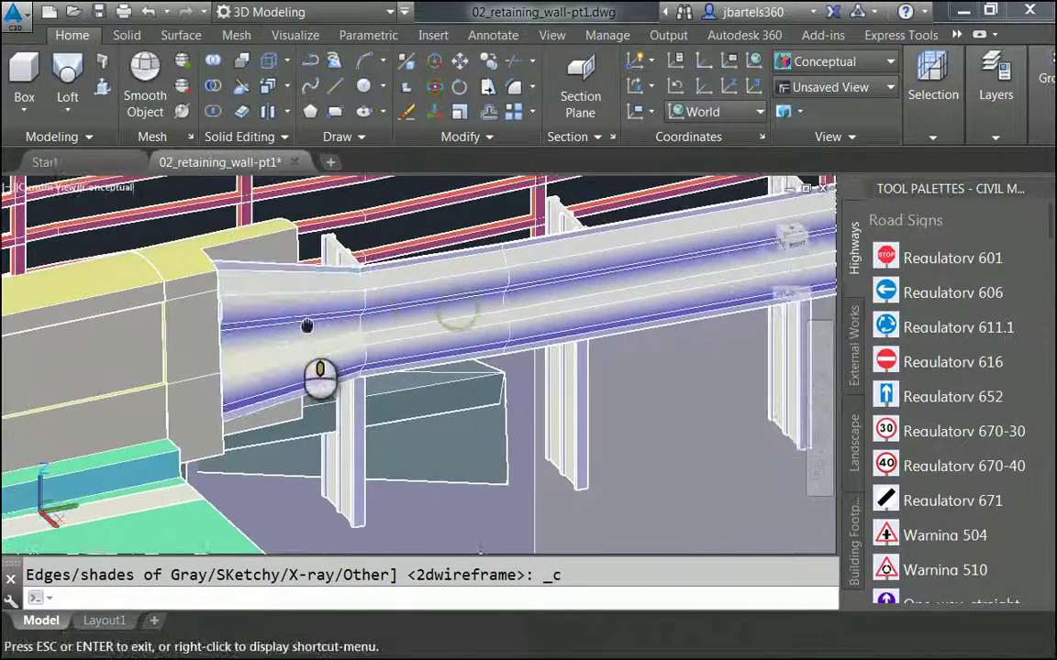
shift+middle_drag(410, 400, 389, 430)
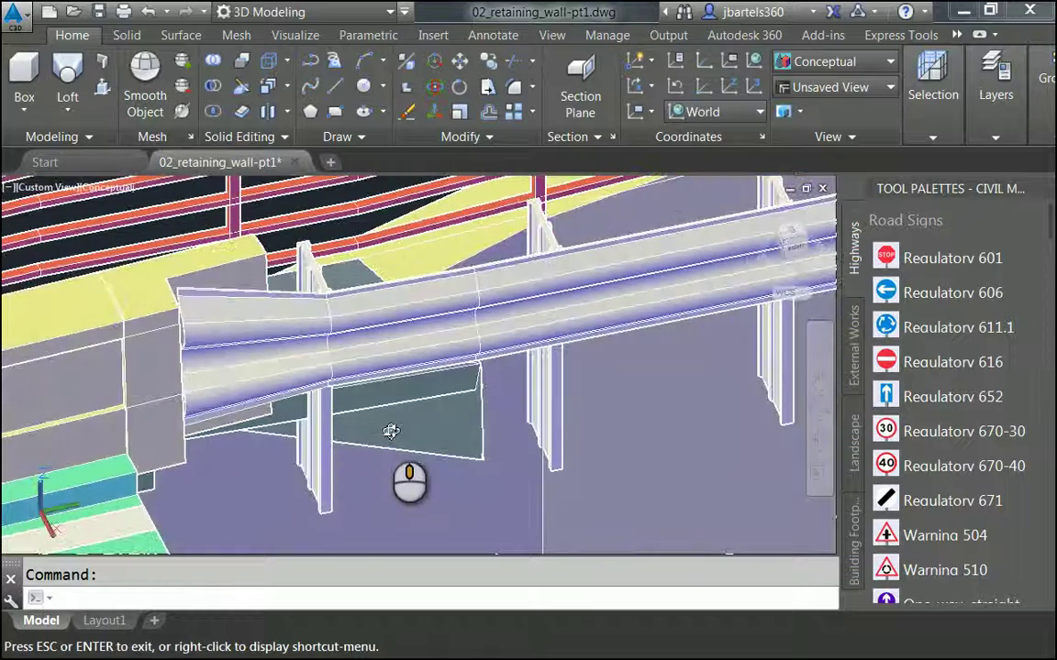
scroll(425, 461, down, 2)
scroll(425, 460, down, 2)
shift+middle_drag(548, 418, 530, 432)
scroll(566, 525, up, 2)
scroll(566, 525, down, 2)
shift+middle_drag(566, 524, 443, 393)
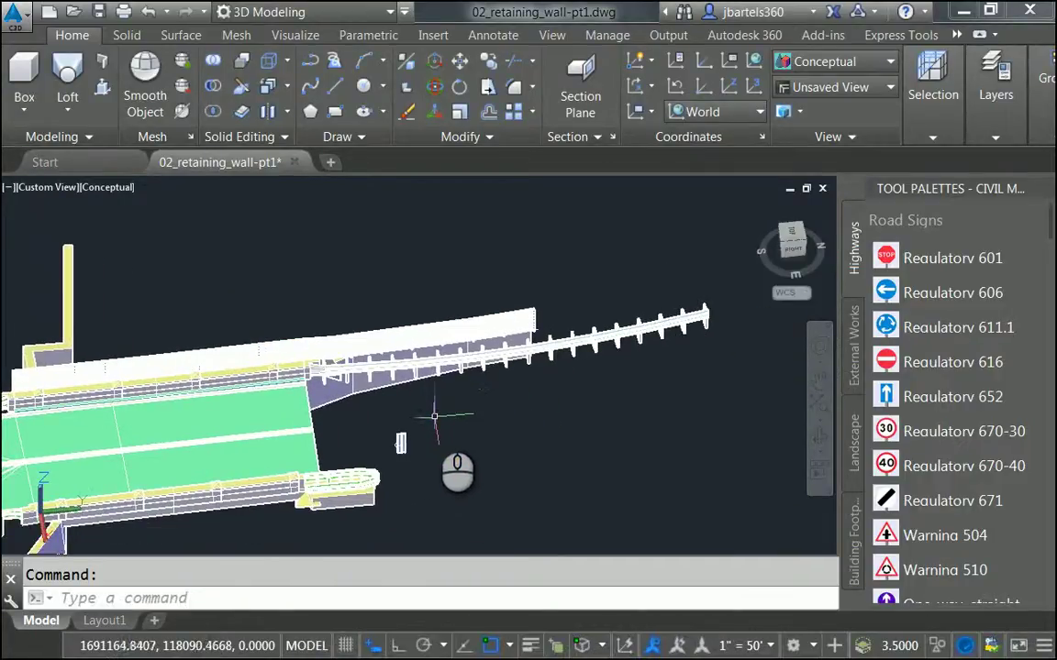
Window-select the small stray solid beside the bridge and delete it.
click(386, 420)
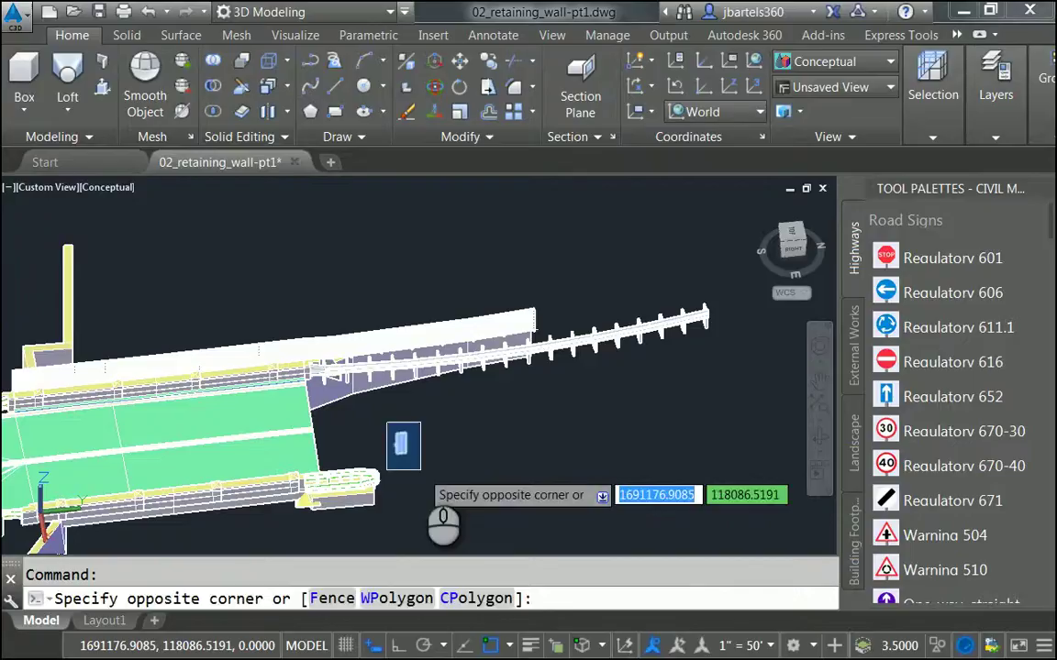
click(423, 459)
key(Delete)
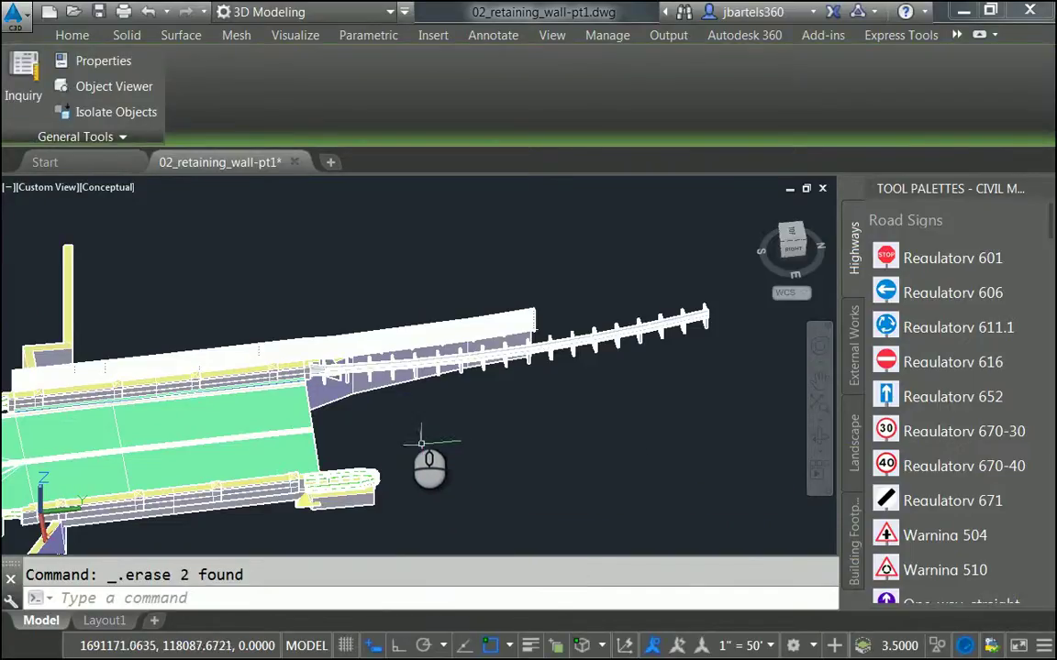
shift+middle_drag(425, 389, 458, 391)
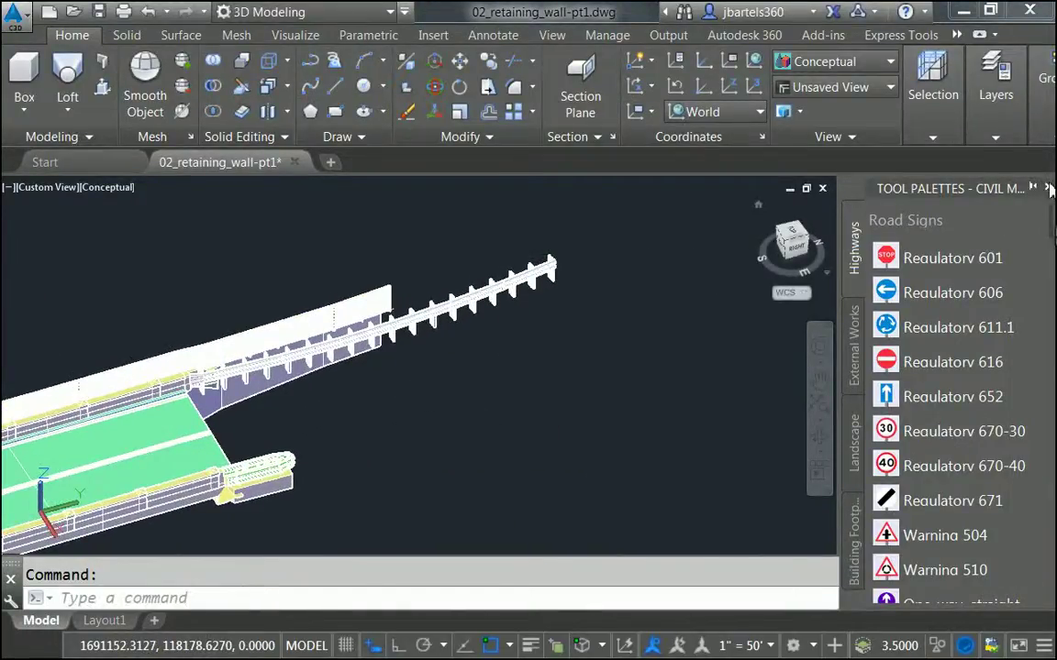
Close Tool Palettes and open the Materials Browser with Document Materials, viewing the guardrail close-up.
click(1049, 187)
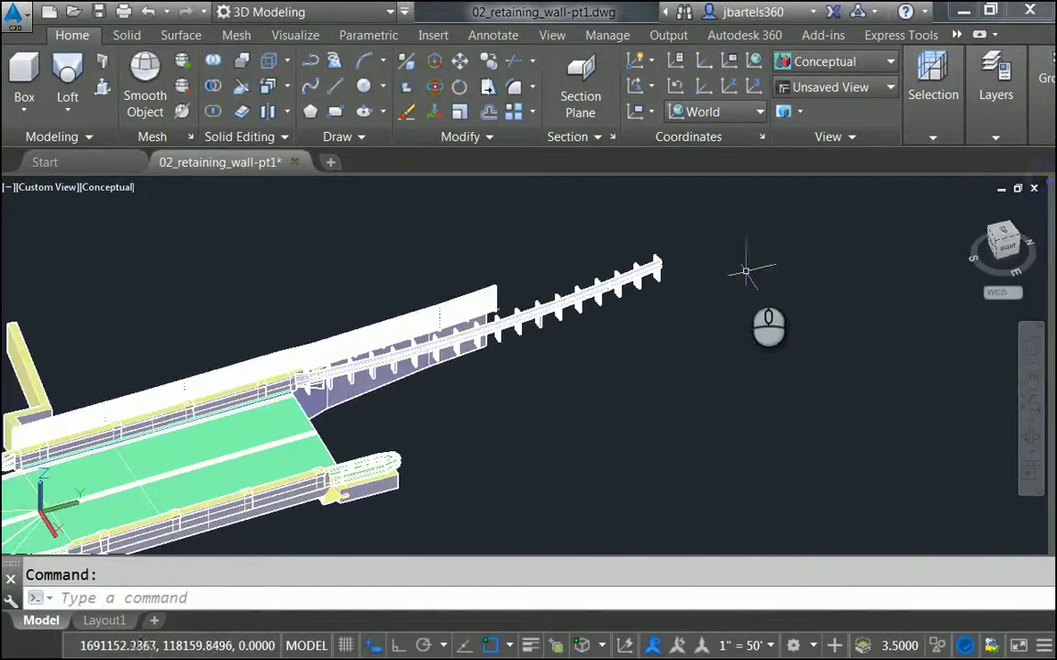
click(305, 38)
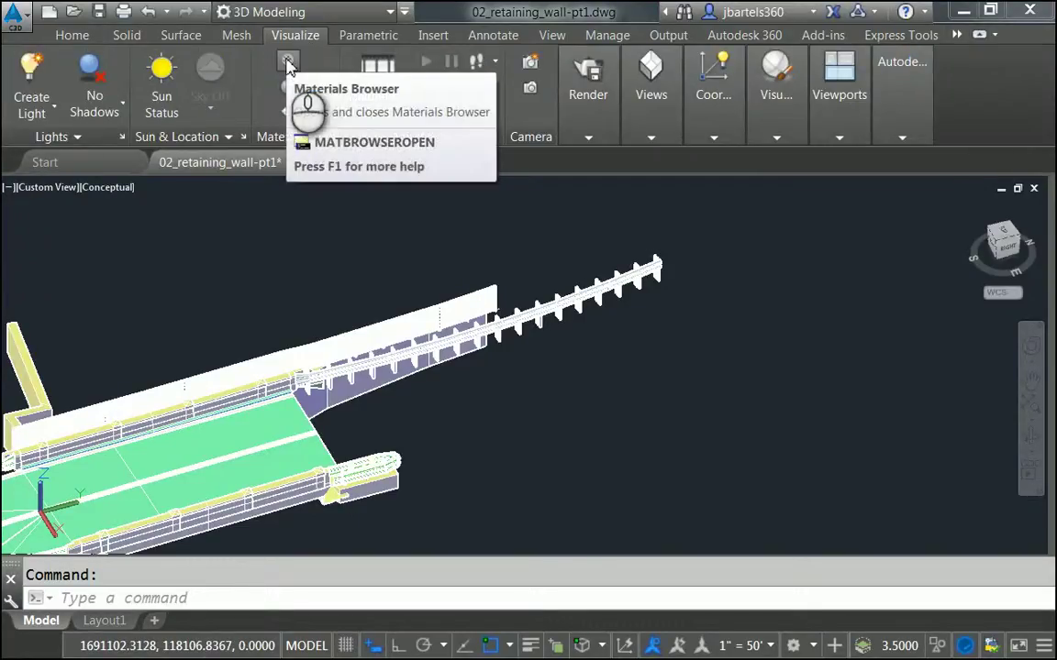
click(287, 63)
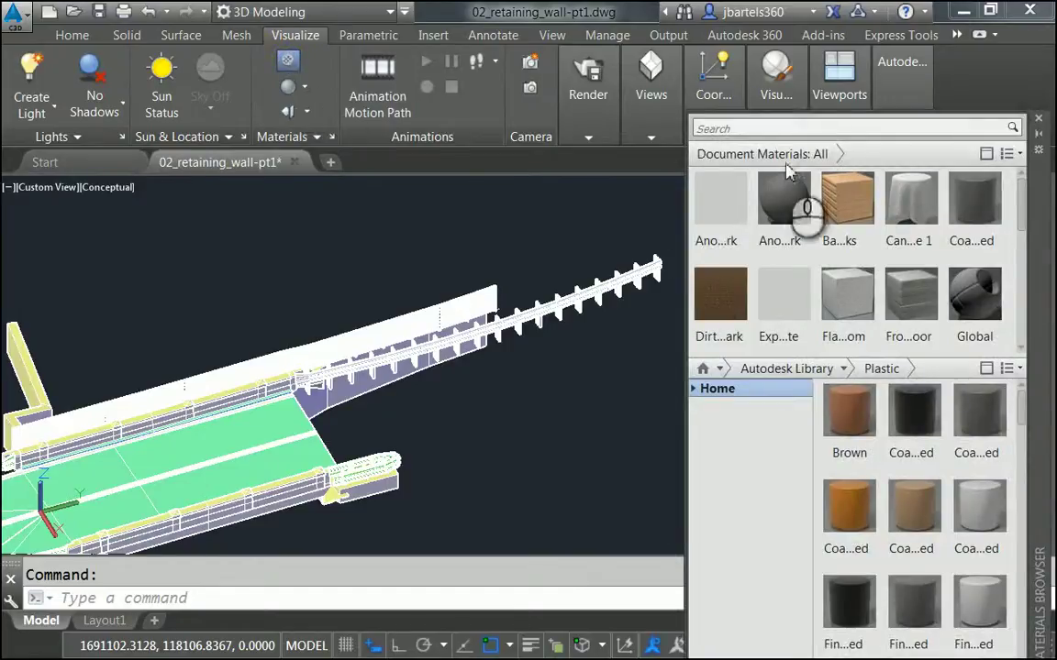
drag(1028, 212, 1028, 281)
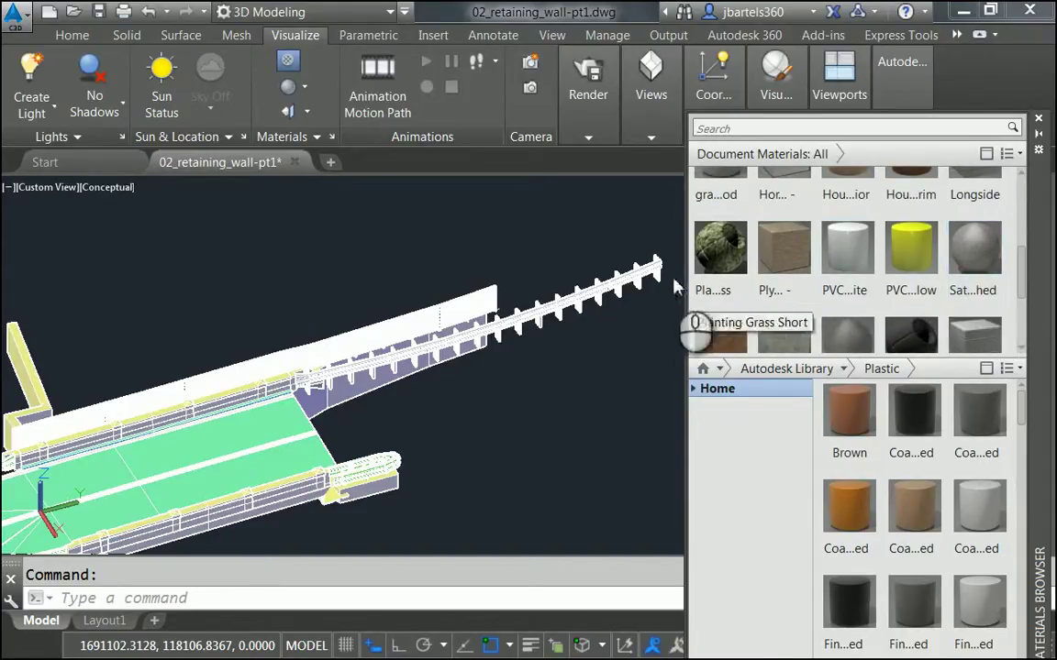
scroll(550, 328, up, 6)
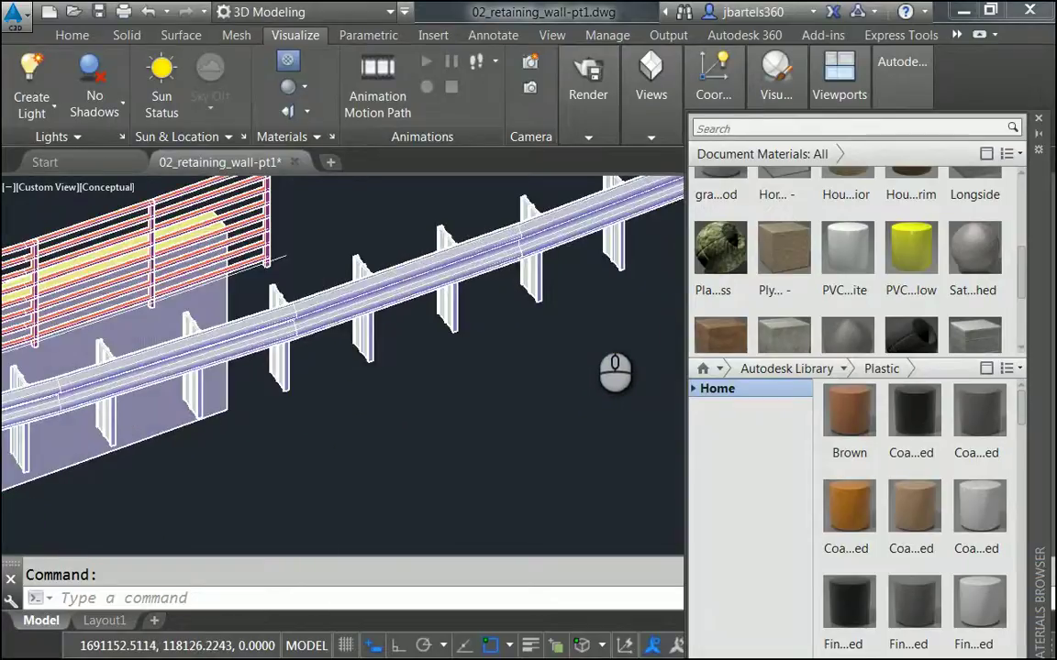
middle_drag(559, 255, 475, 360)
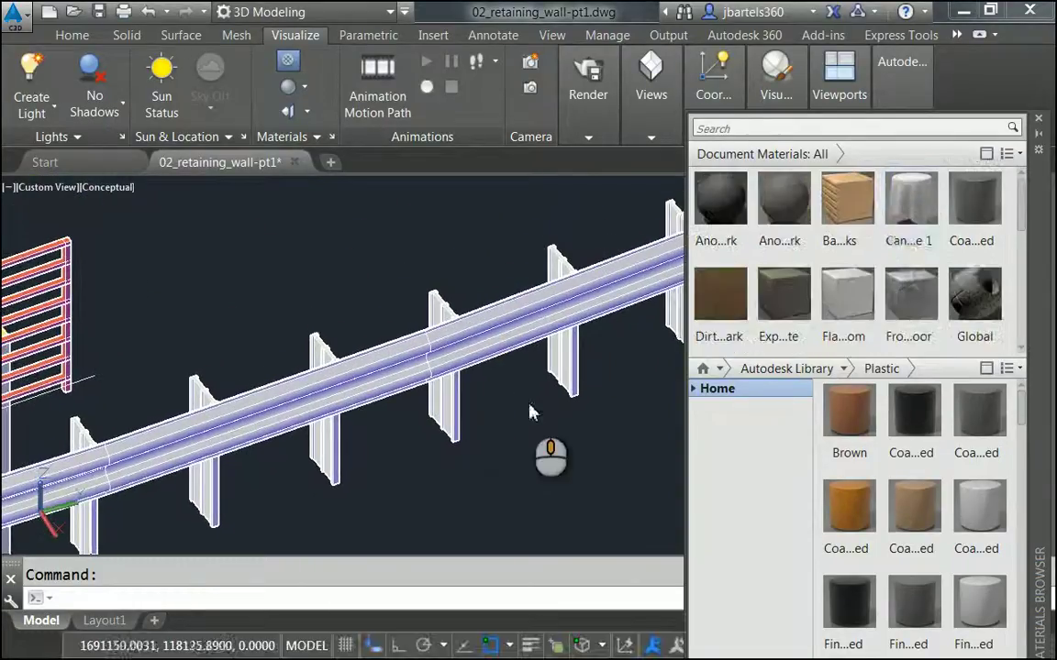
scroll(1021, 207, down, 3)
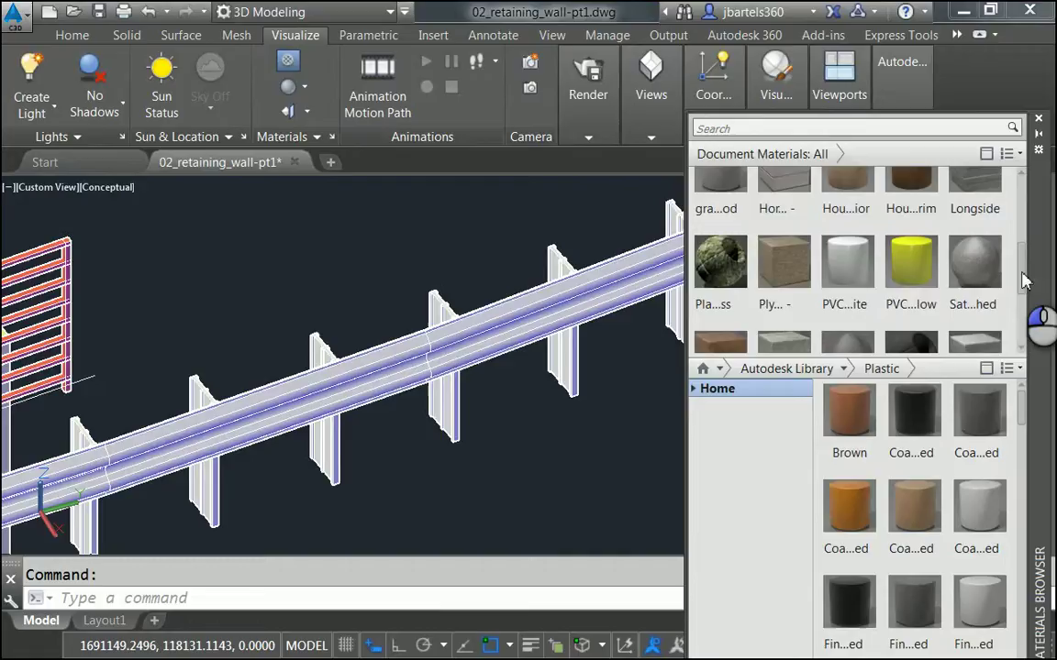
Drag Satin Brushed onto the guardrail and a post, and switch to Realistic shading.
click(976, 266)
drag(975, 266, 465, 420)
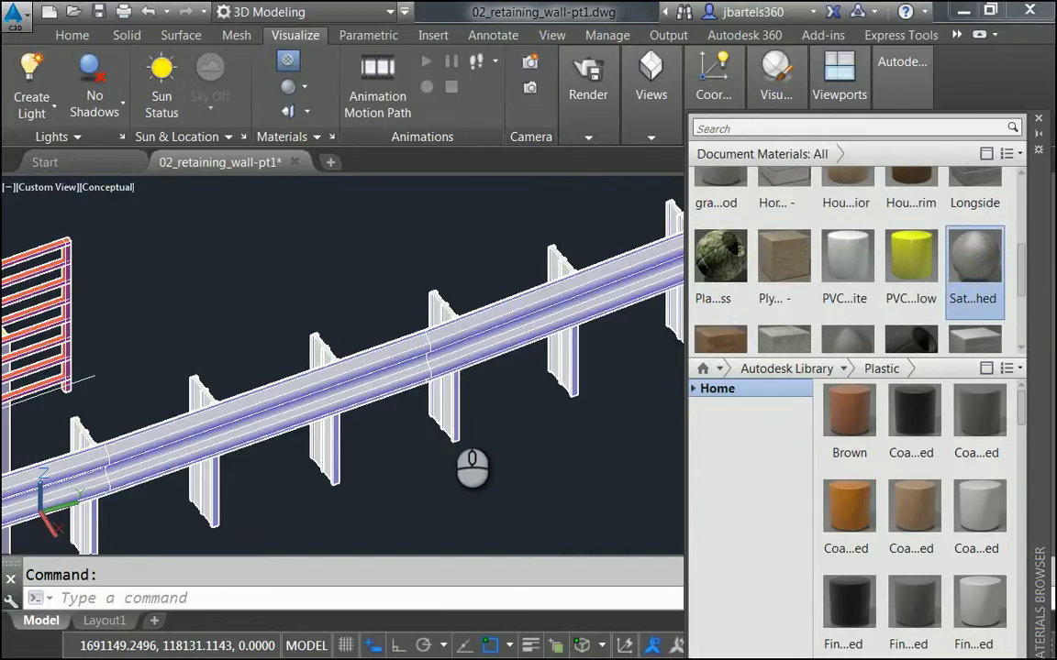
drag(464, 418, 442, 406)
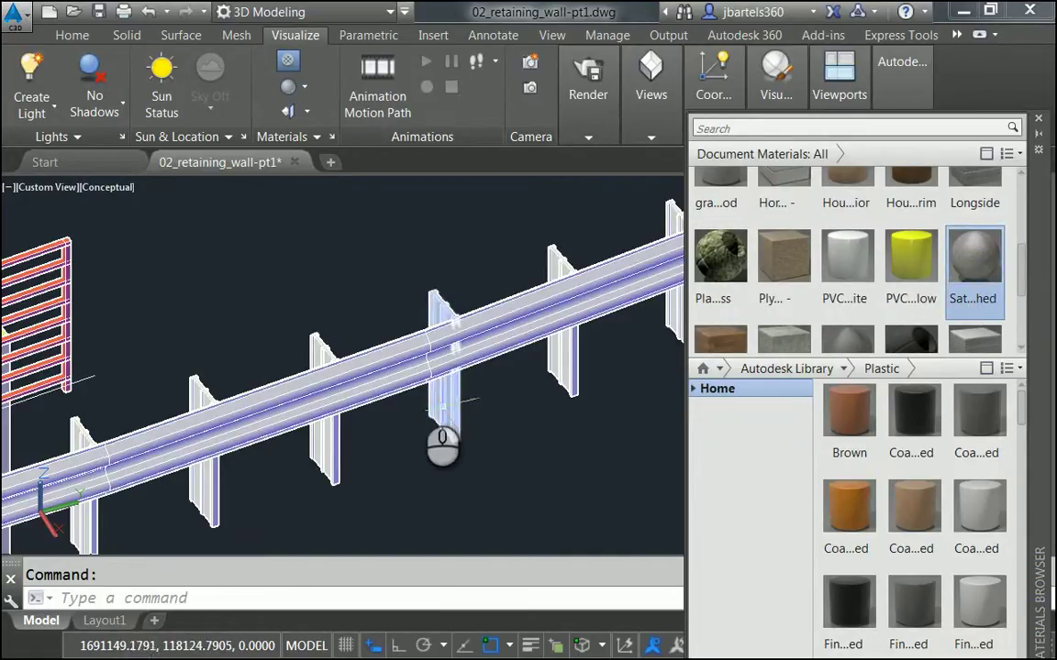
click(105, 188)
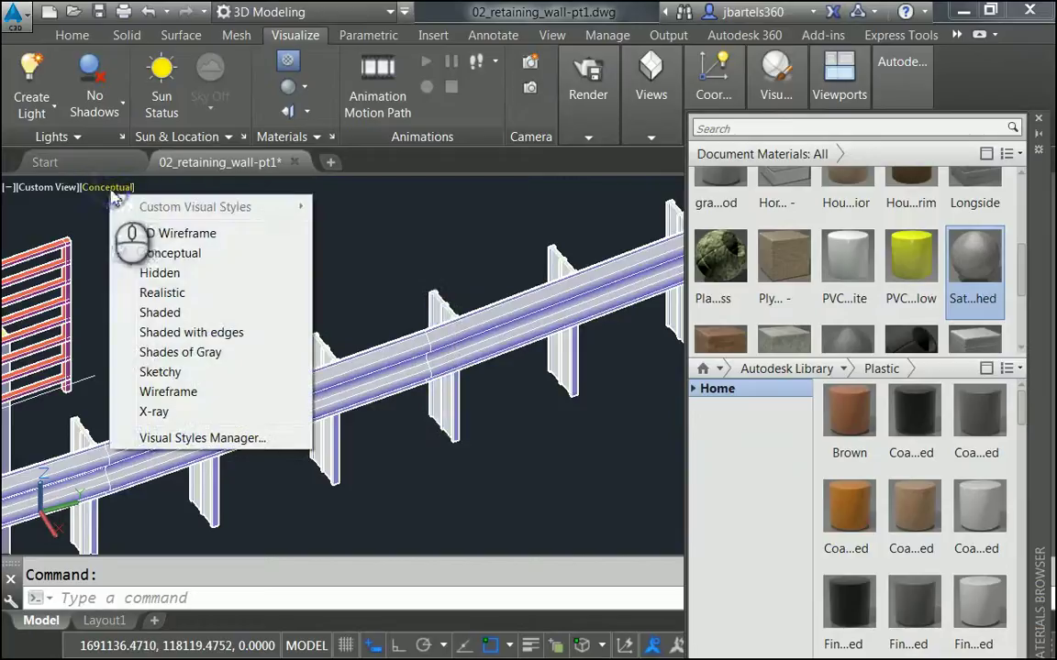
click(128, 296)
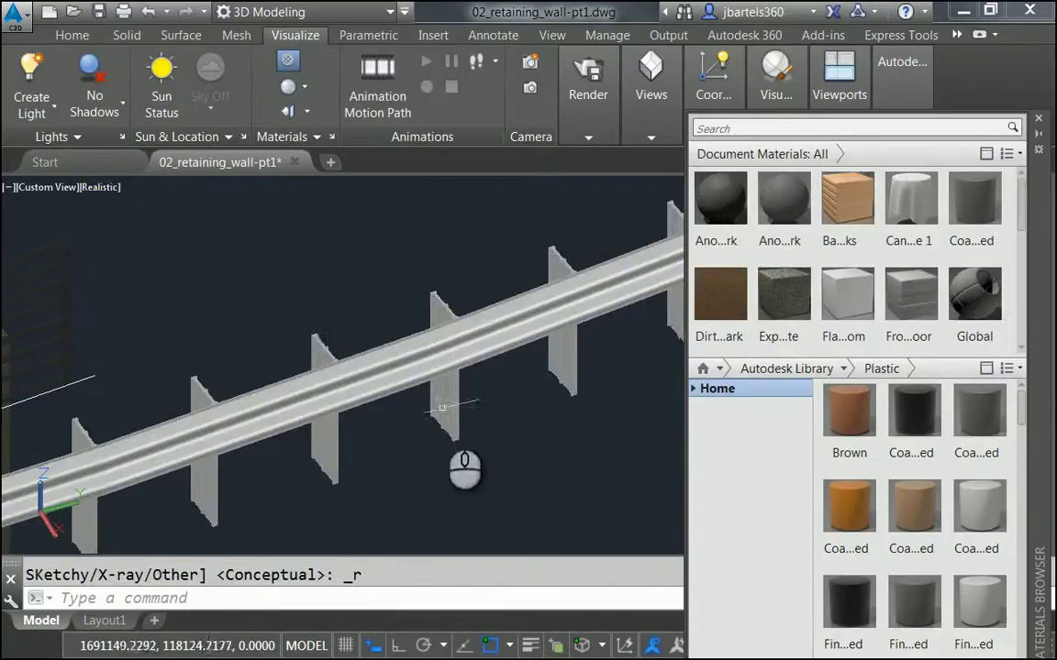
Explode all 18 guardrail post blocks picked via Select Similar, then show the Properties palette.
click(457, 419)
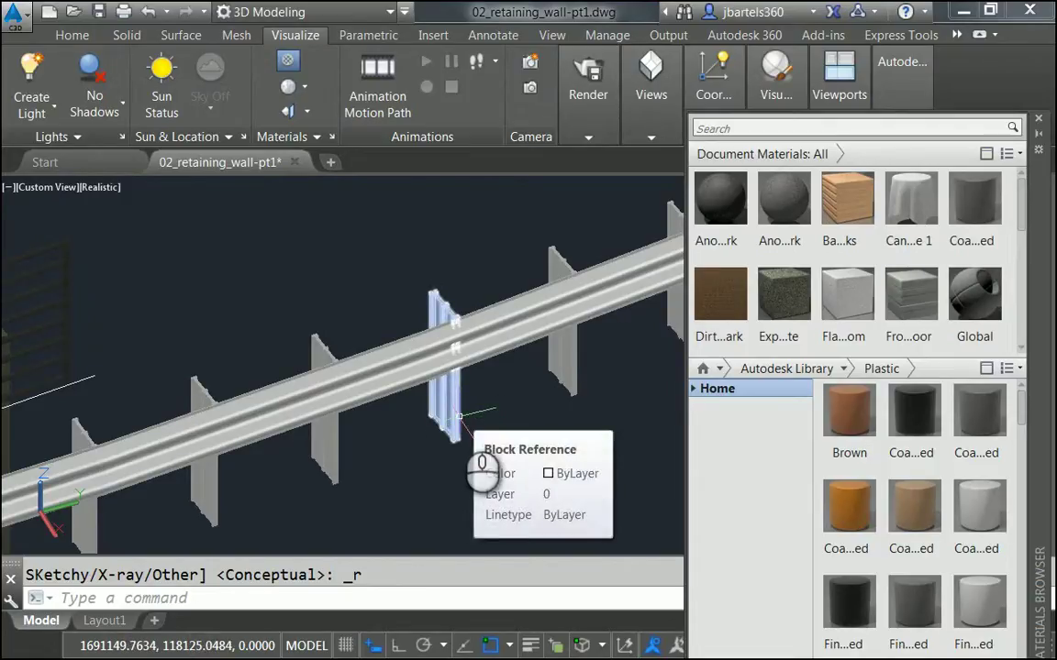
key(Escape)
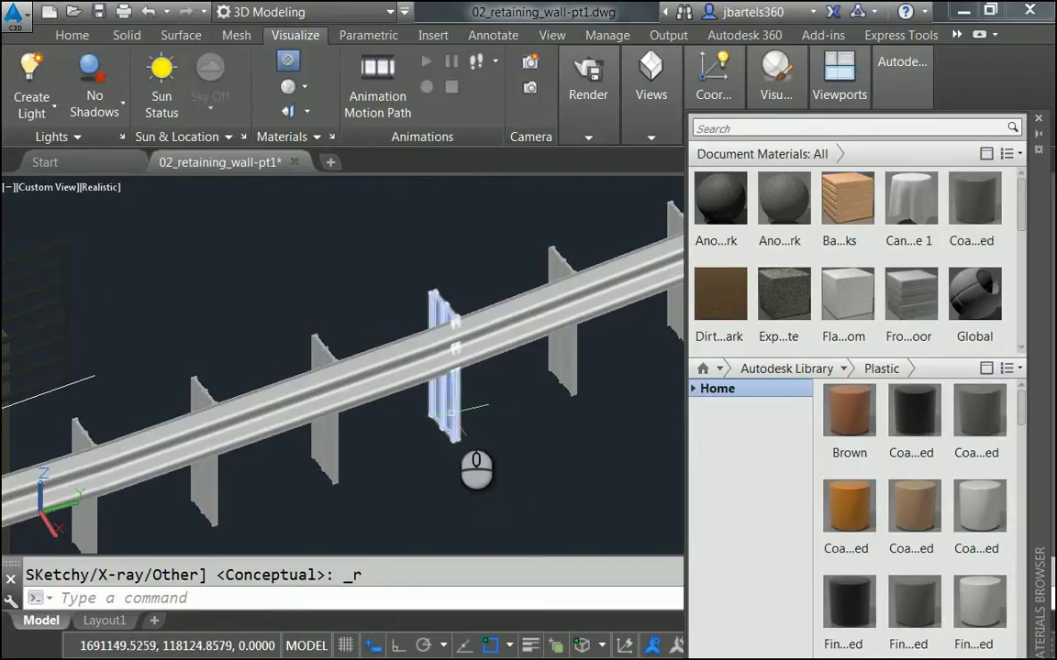
click(459, 413)
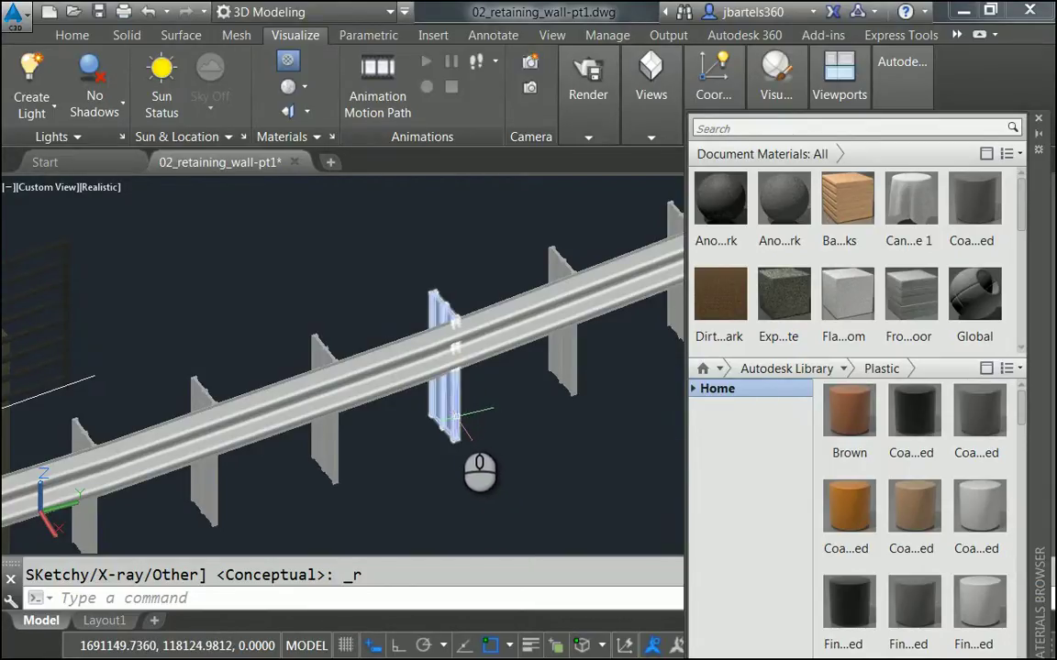
right_click(507, 397)
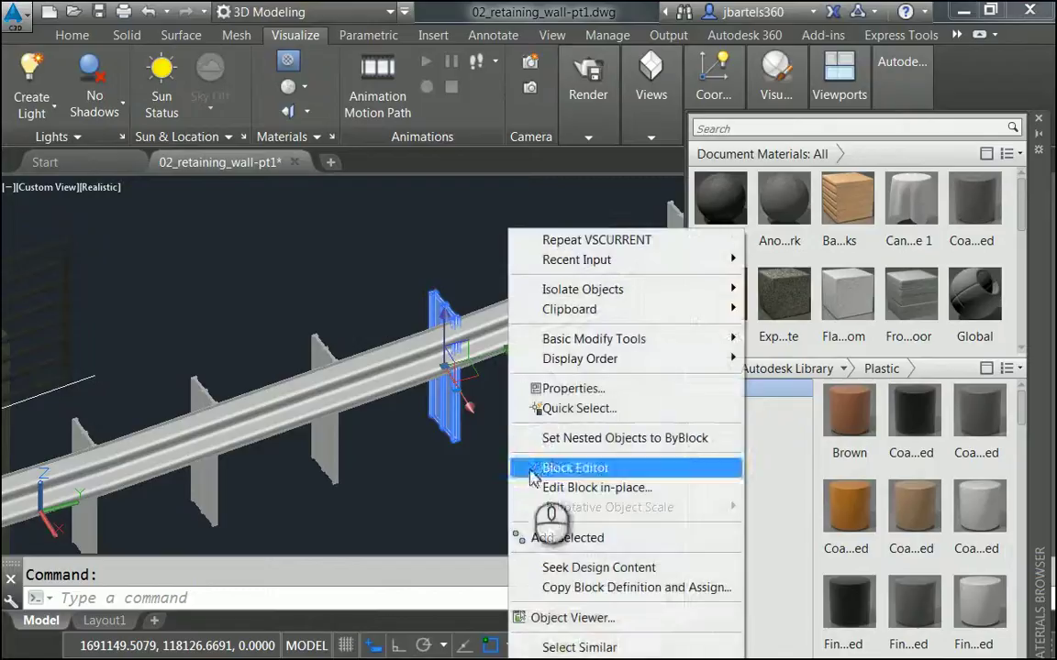
click(547, 647)
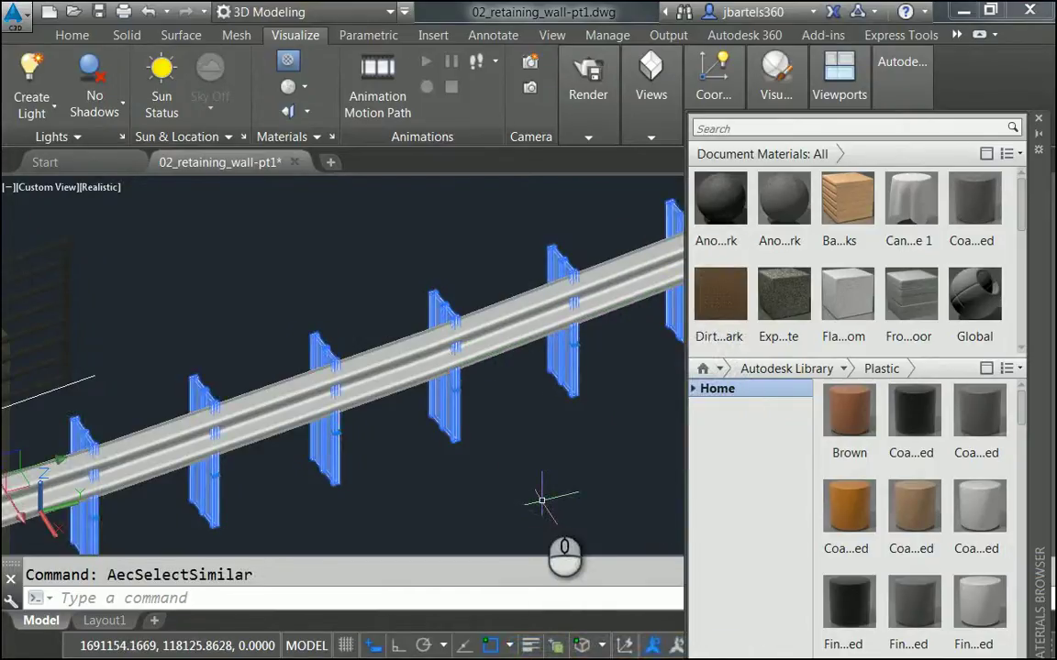
text(expl)
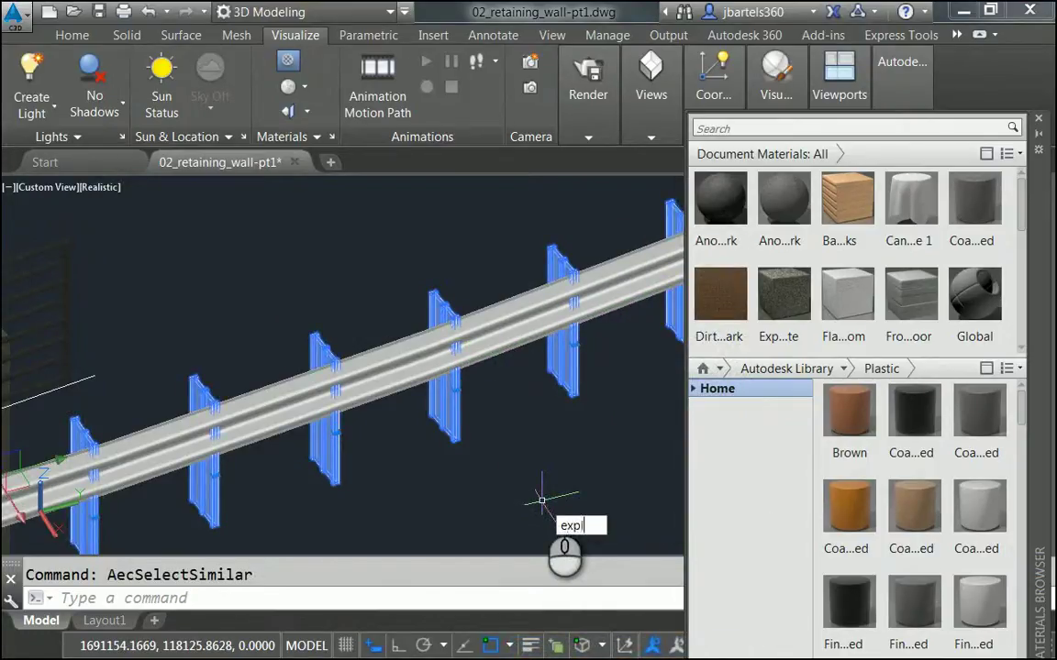
key(Return)
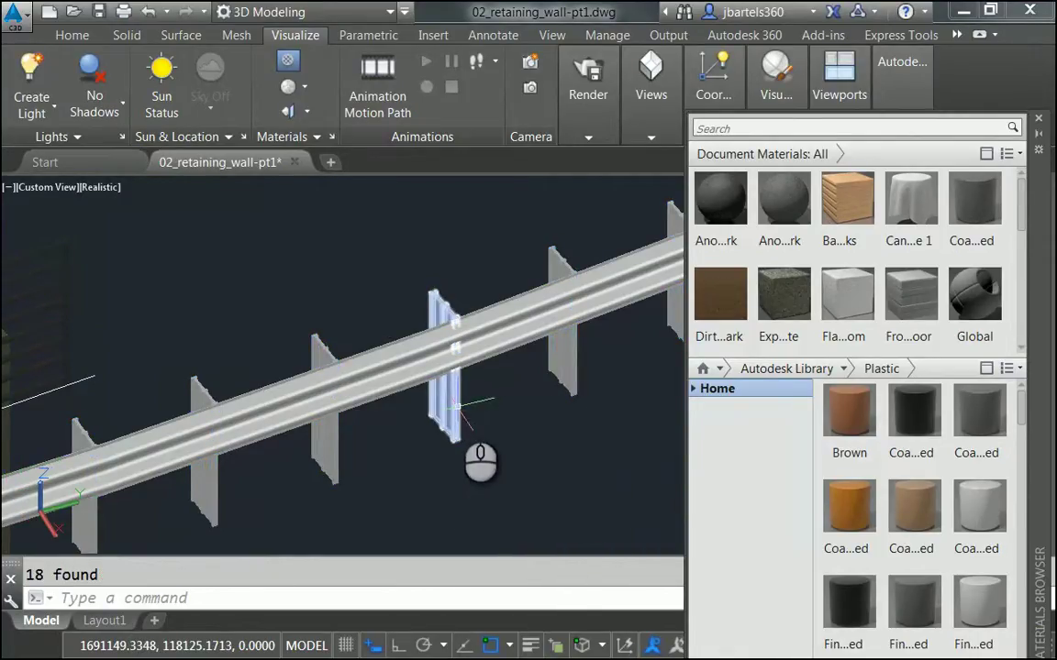
scroll(463, 413, down, 3)
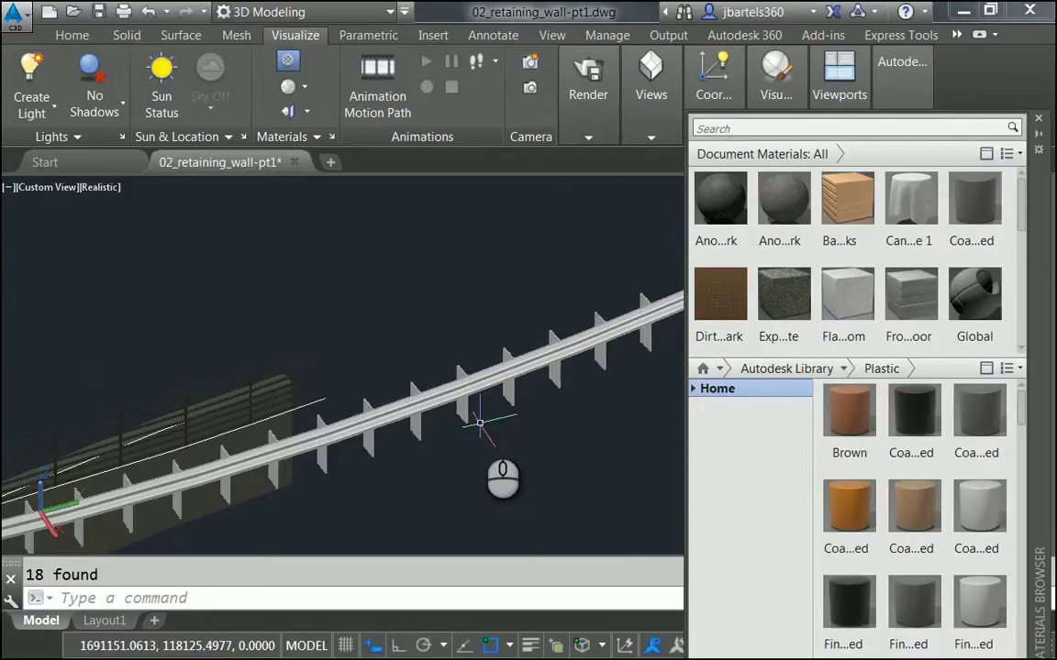
scroll(495, 449, down, 2)
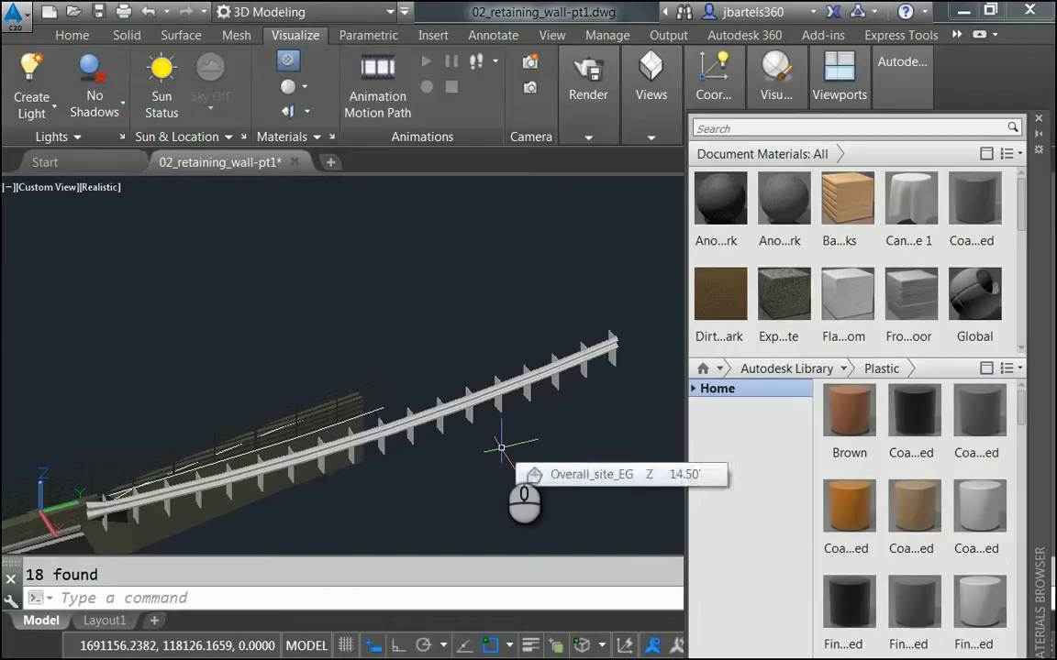
scroll(501, 448, up, 2)
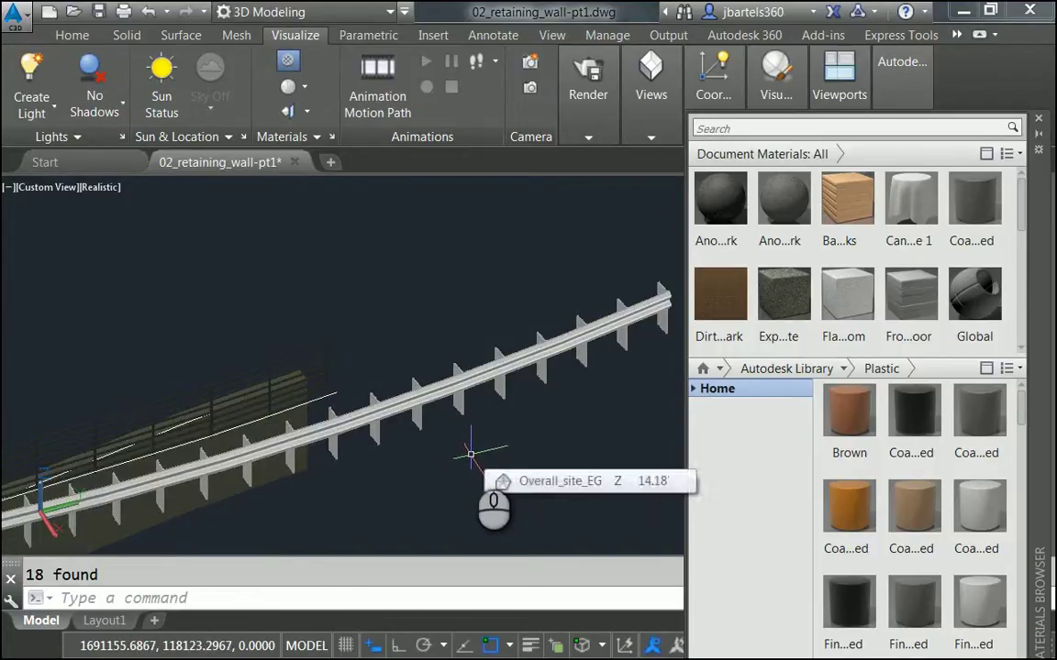
key(ctrl+1)
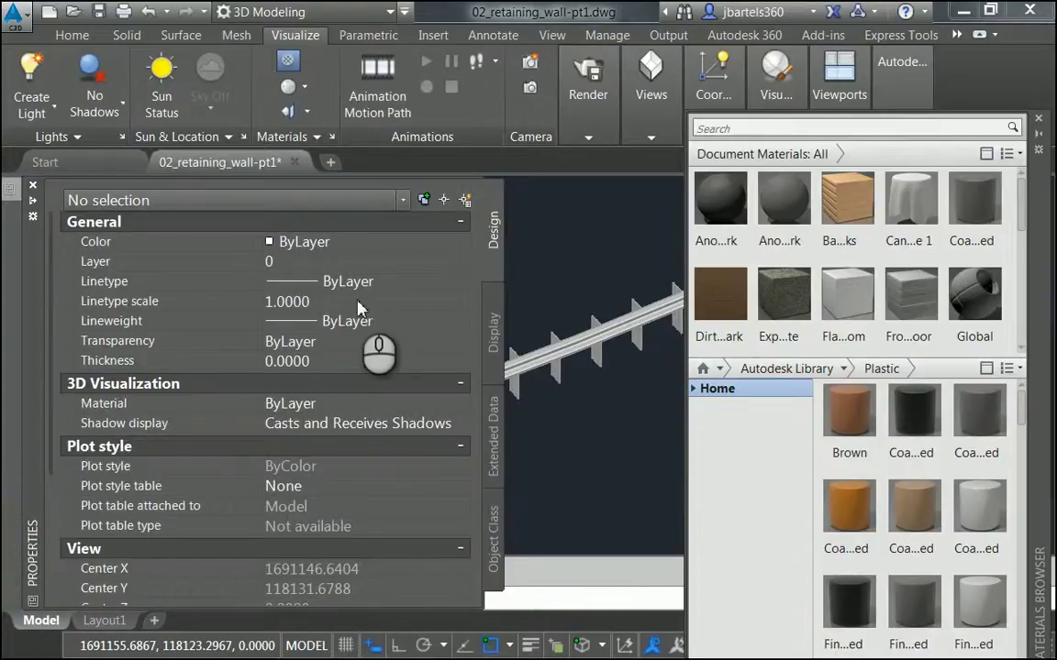
Select the previous 18 posts plus the two rail pieces.
click(444, 202)
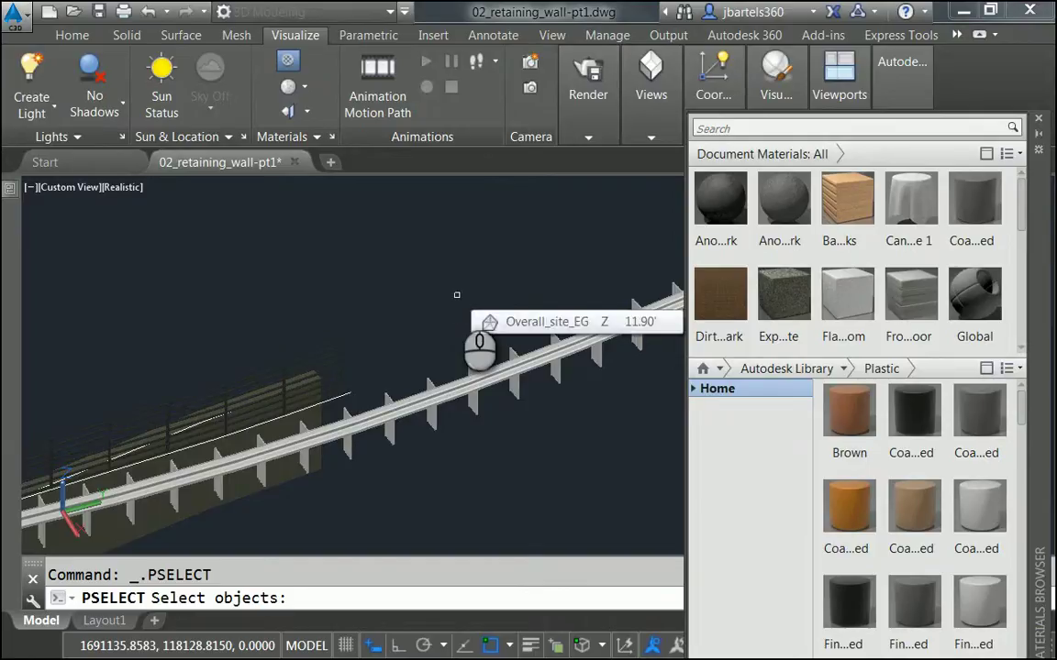
text(p)
key(Return)
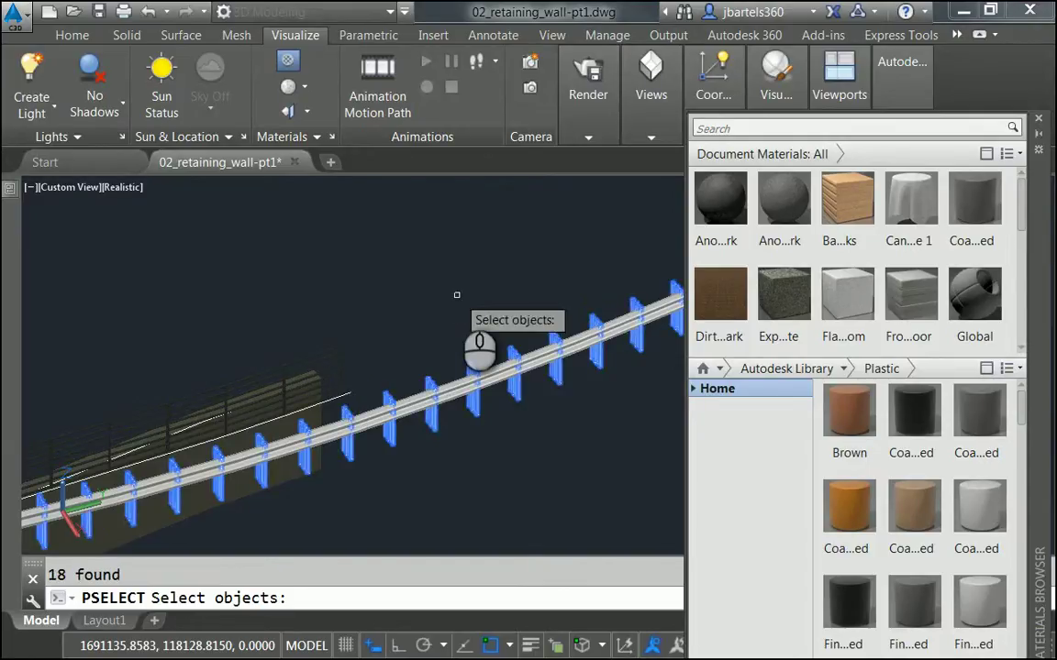
click(474, 431)
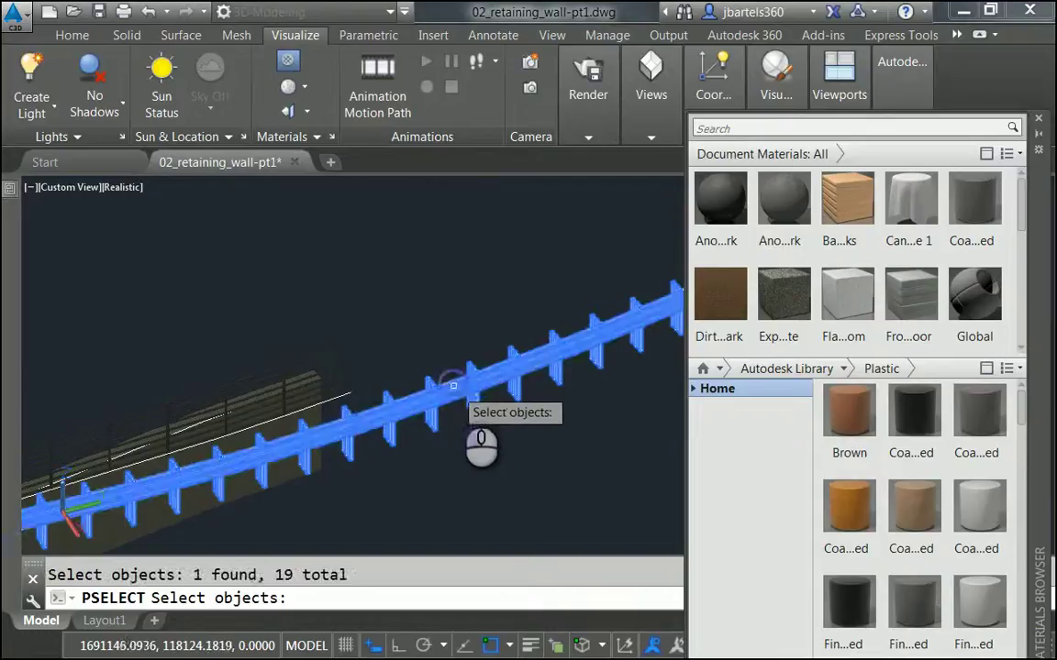
scroll(497, 448, down, 5)
scroll(298, 509, up, 5)
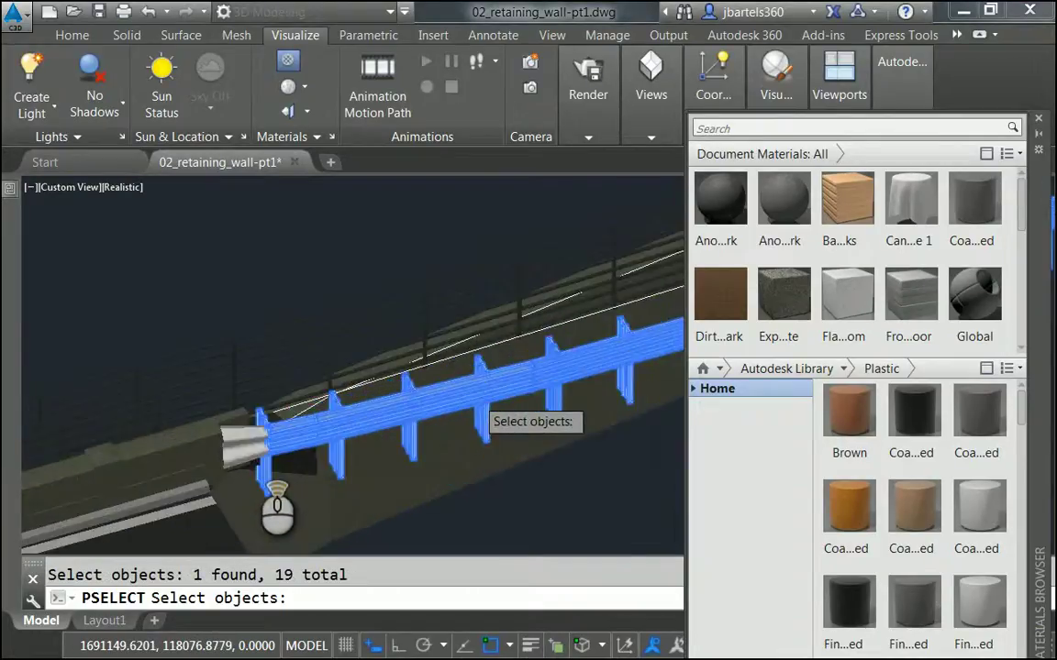
click(271, 464)
scroll(367, 347, up, 2)
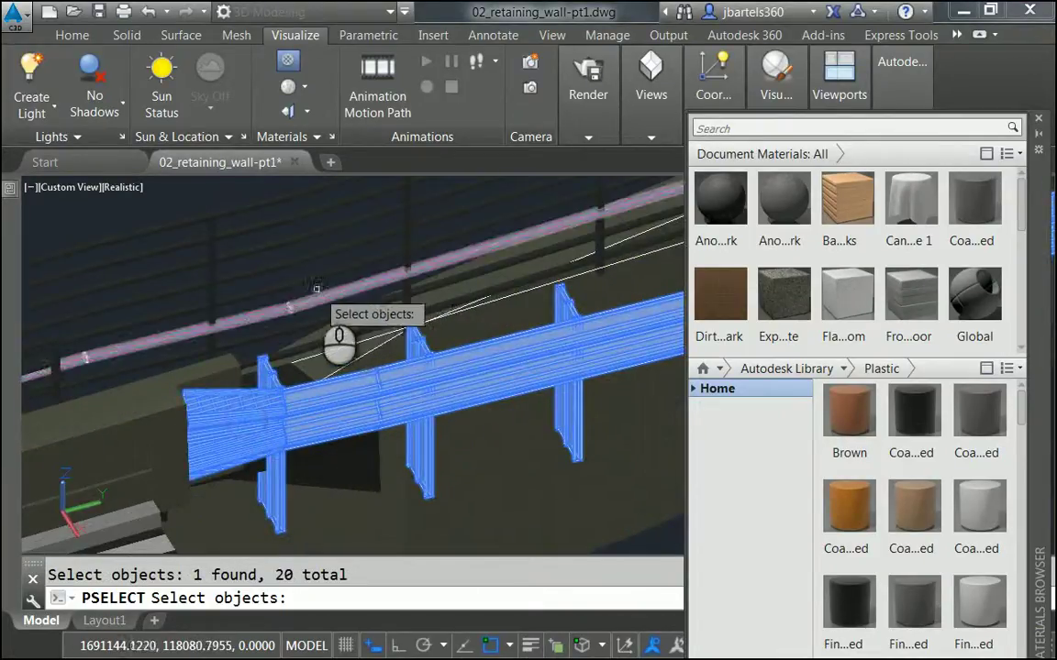
key(Return)
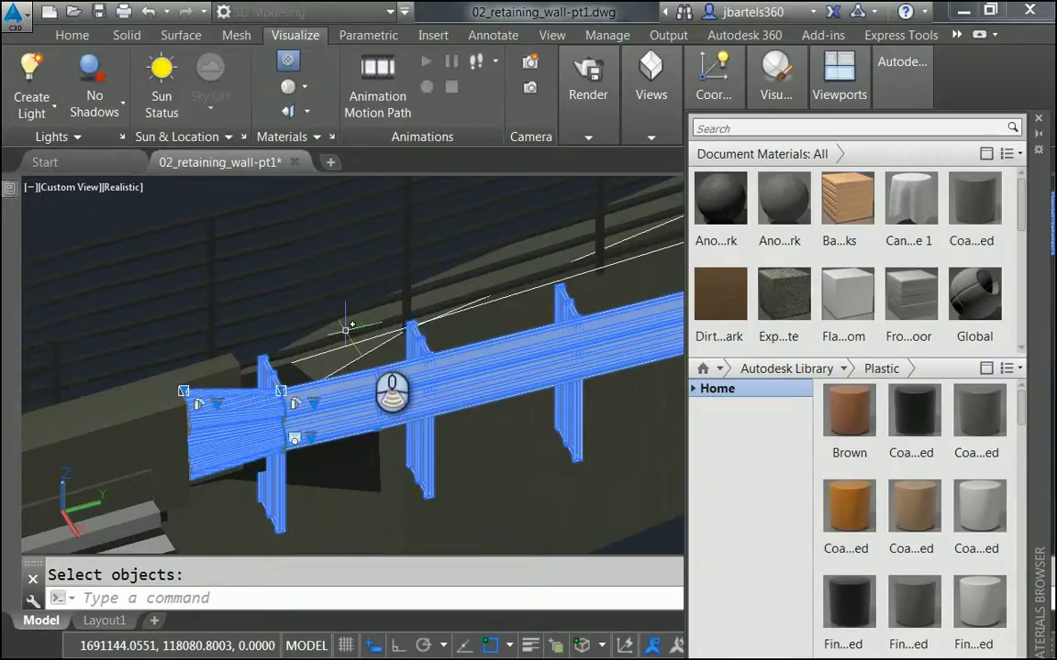
scroll(392, 392, down, 2)
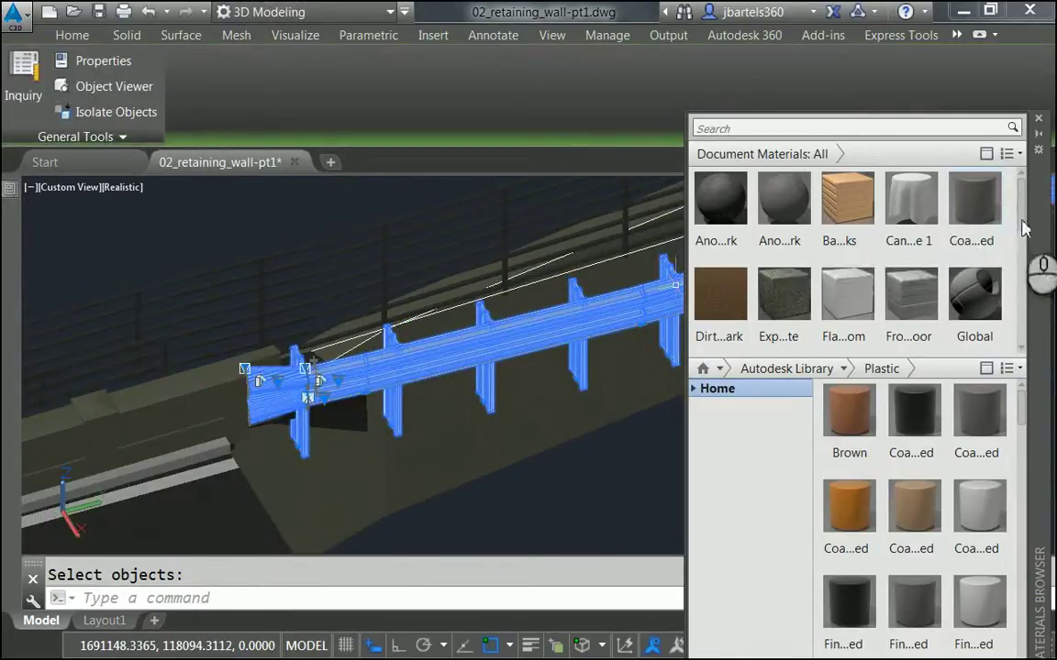
Apply Satin Brushed to the selected posts and rails, then close the Materials Browser.
drag(1025, 229, 705, 444)
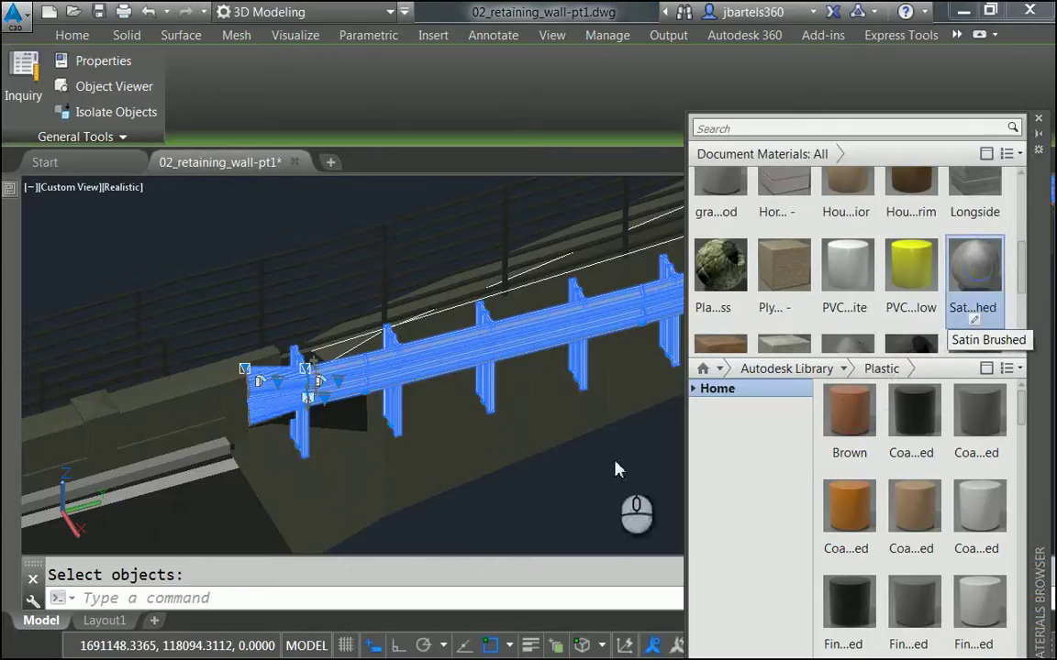
drag(616, 469, 615, 470)
key(Escape)
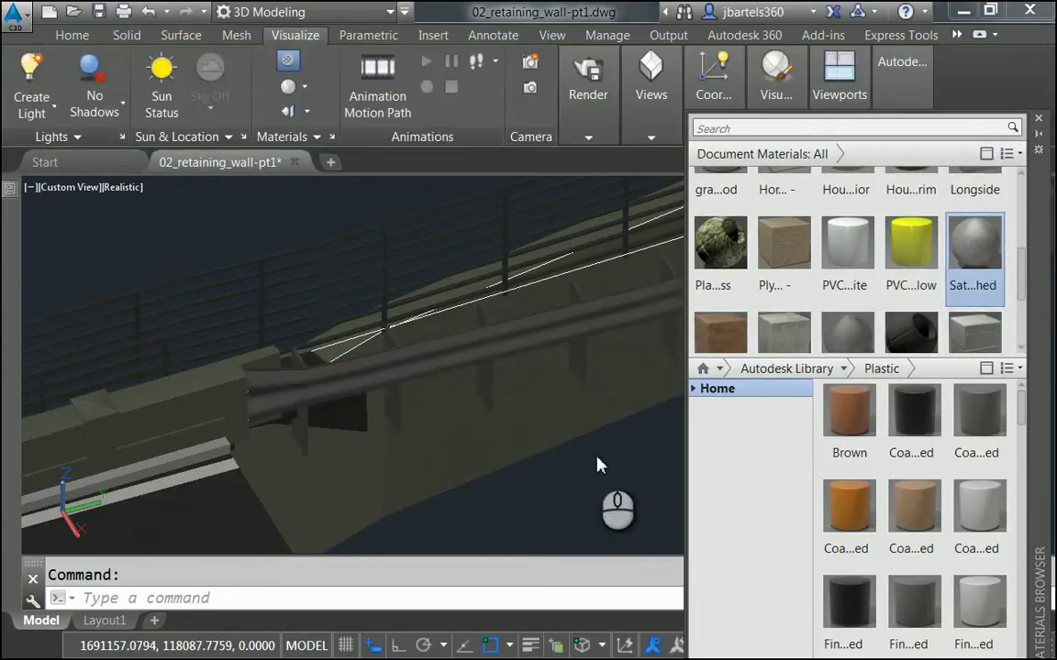
shift+middle_drag(580, 456, 318, 488)
scroll(784, 275, up, 1)
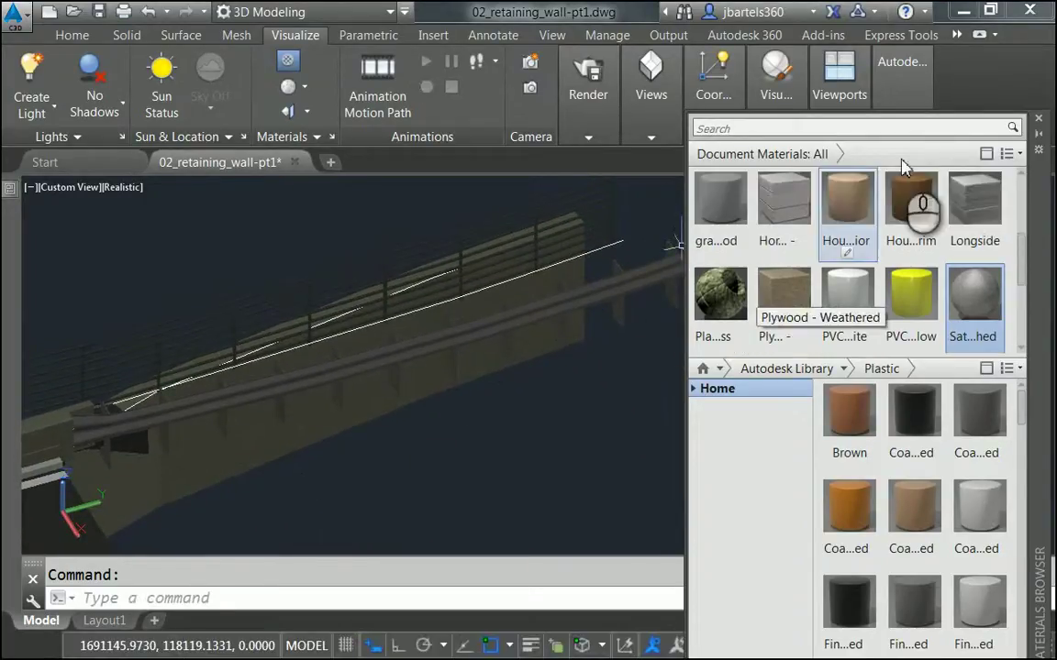
click(1040, 121)
scroll(642, 394, down, 4)
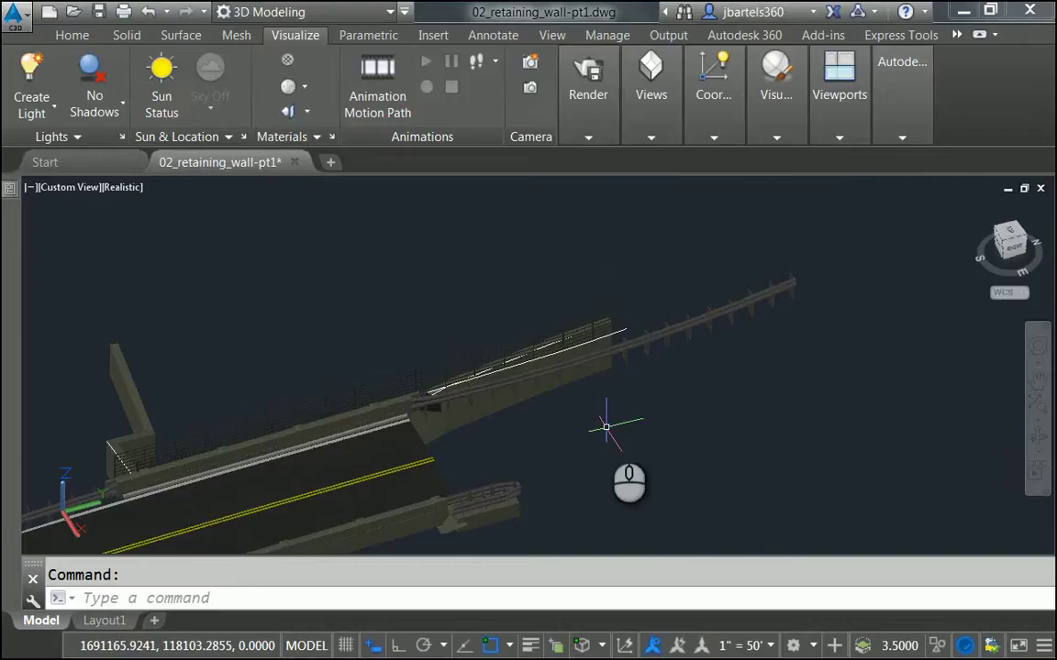
middle_drag(605, 427, 629, 404)
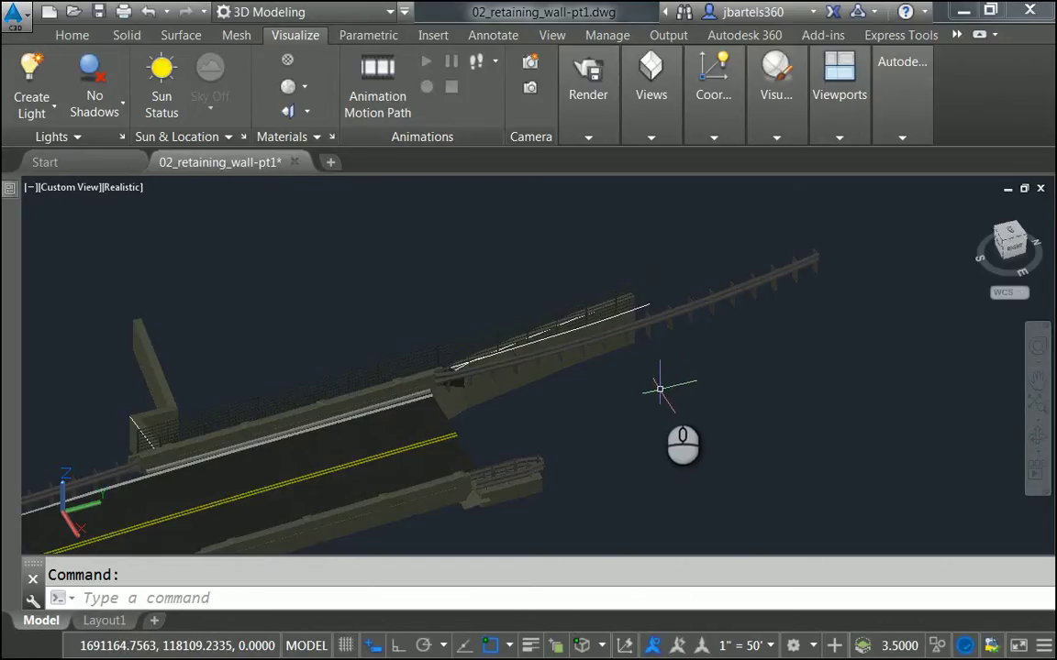
mouse_move(660, 390)
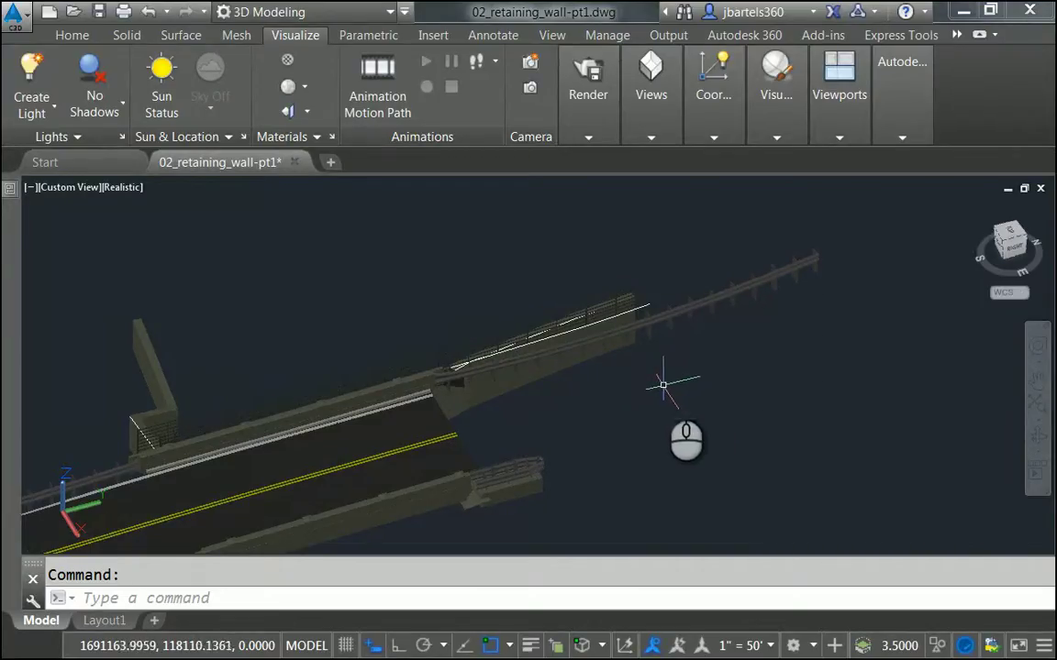
Export the drawing to FBX as NW-retainingwall.fbx in the extras folder.
click(16, 15)
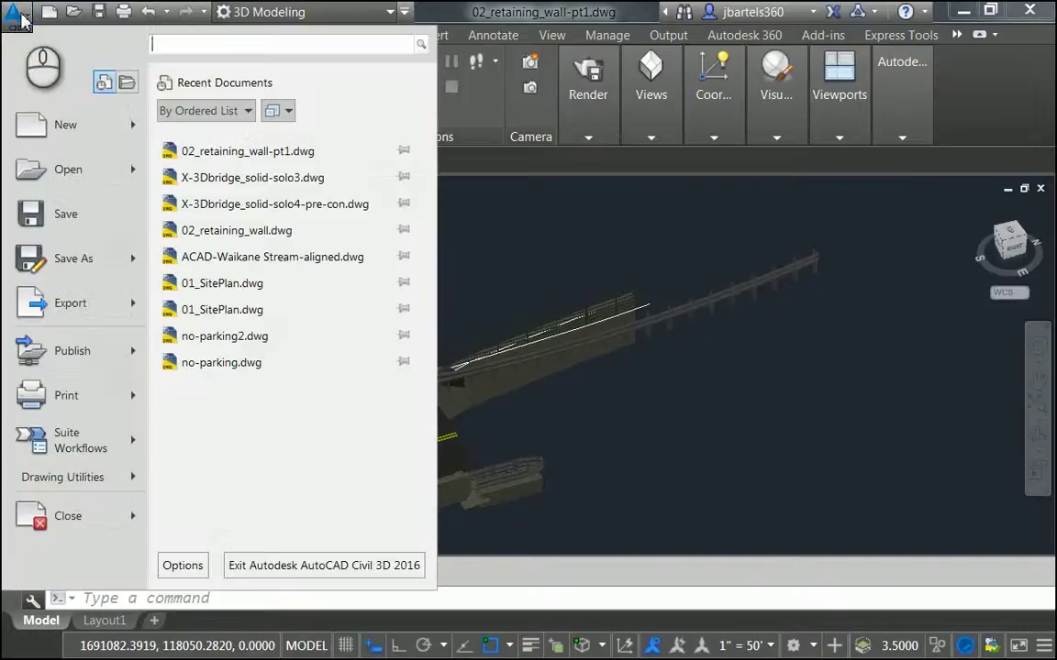
click(66, 303)
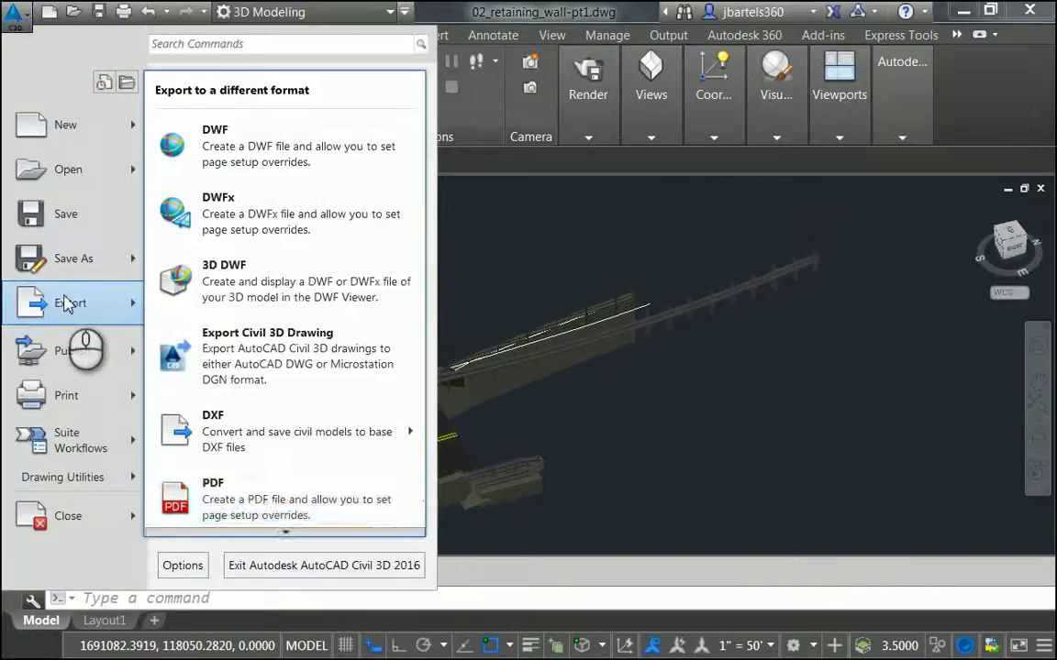
click(283, 532)
key(Escape)
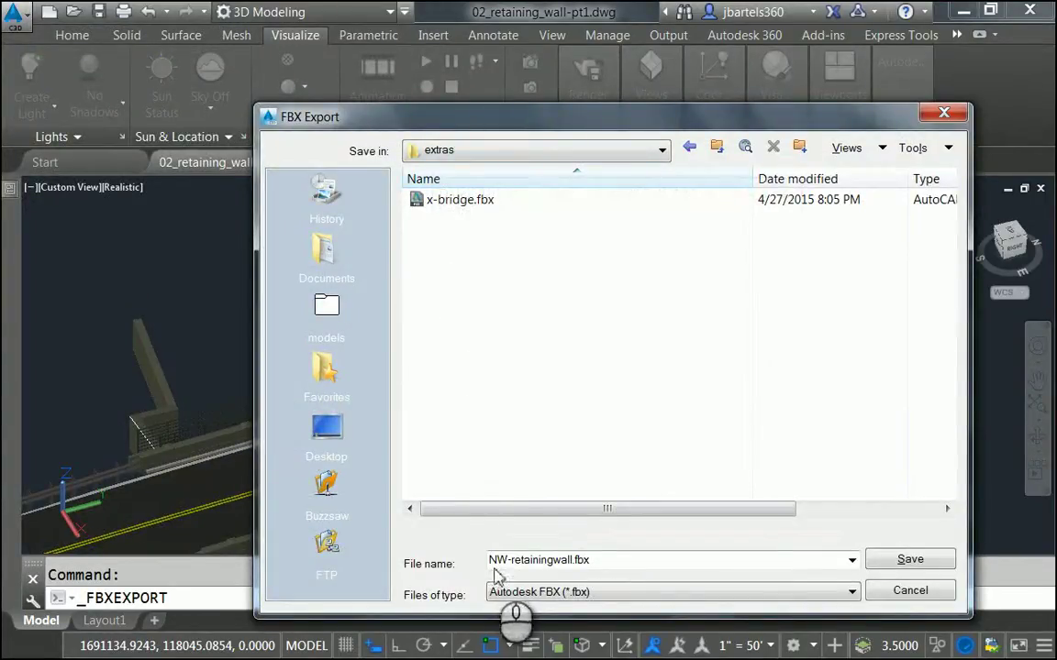
click(895, 562)
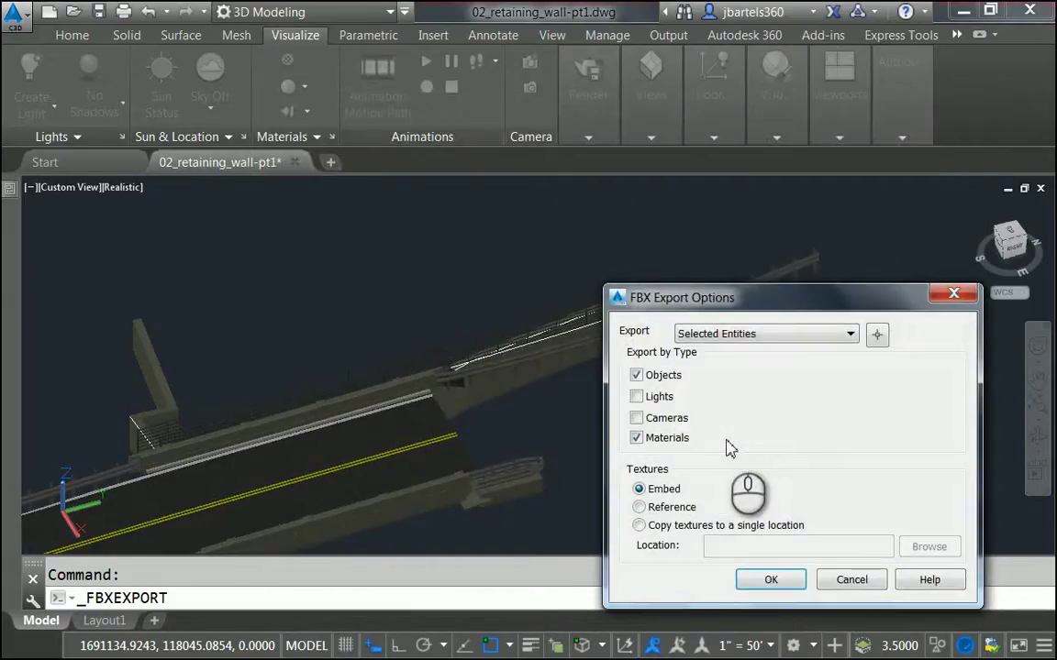
Limit the FBX export to the previously selected railing objects and confirm the options.
click(877, 336)
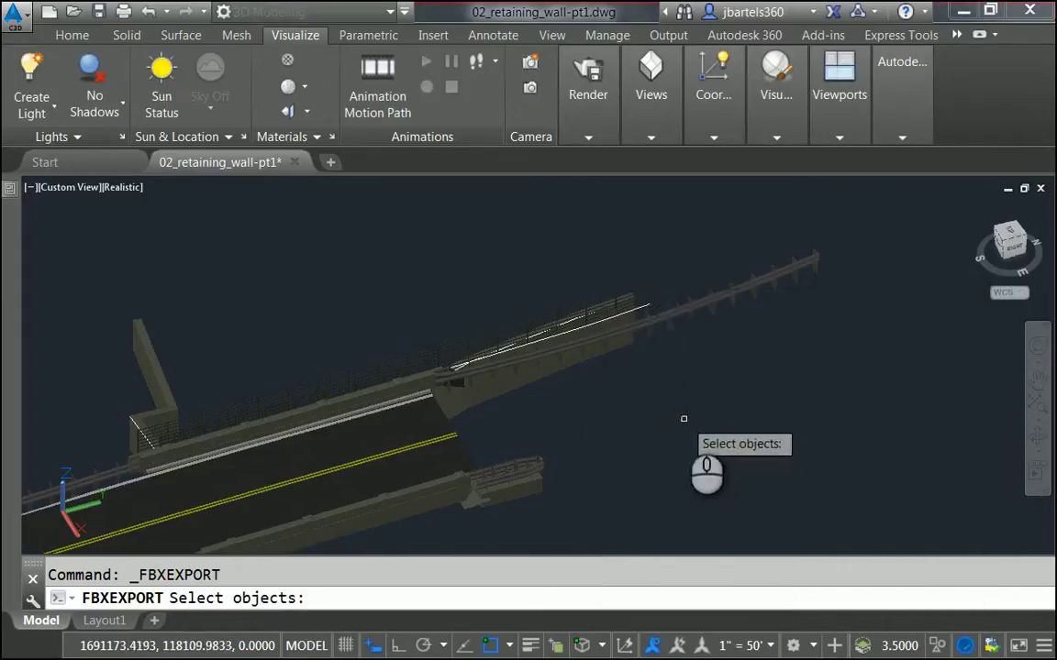
text(p)
key(Return)
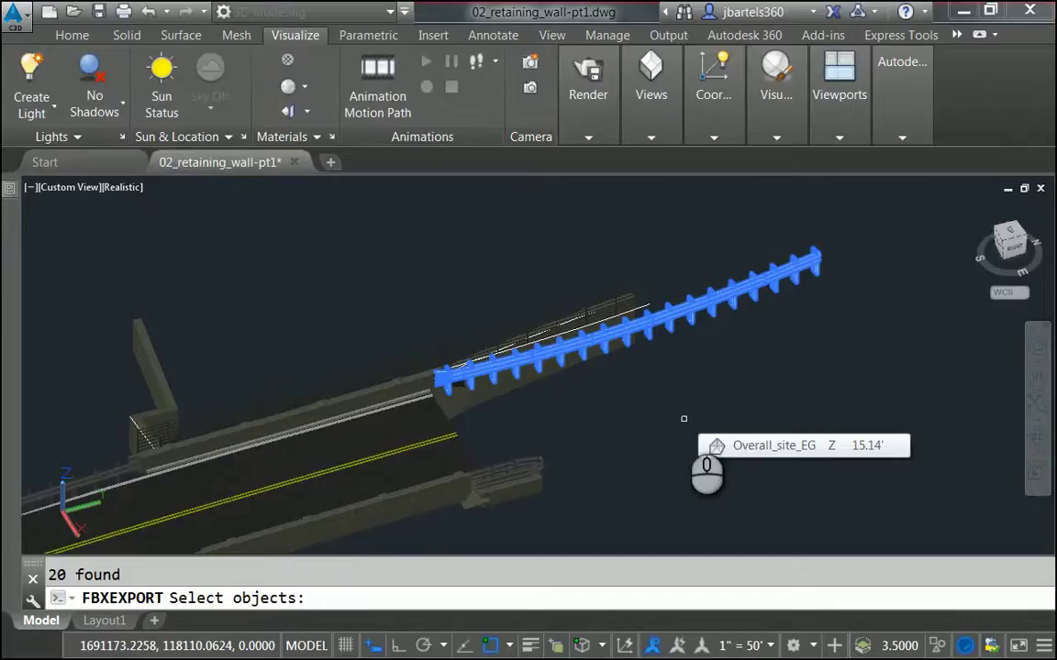
right_click(684, 418)
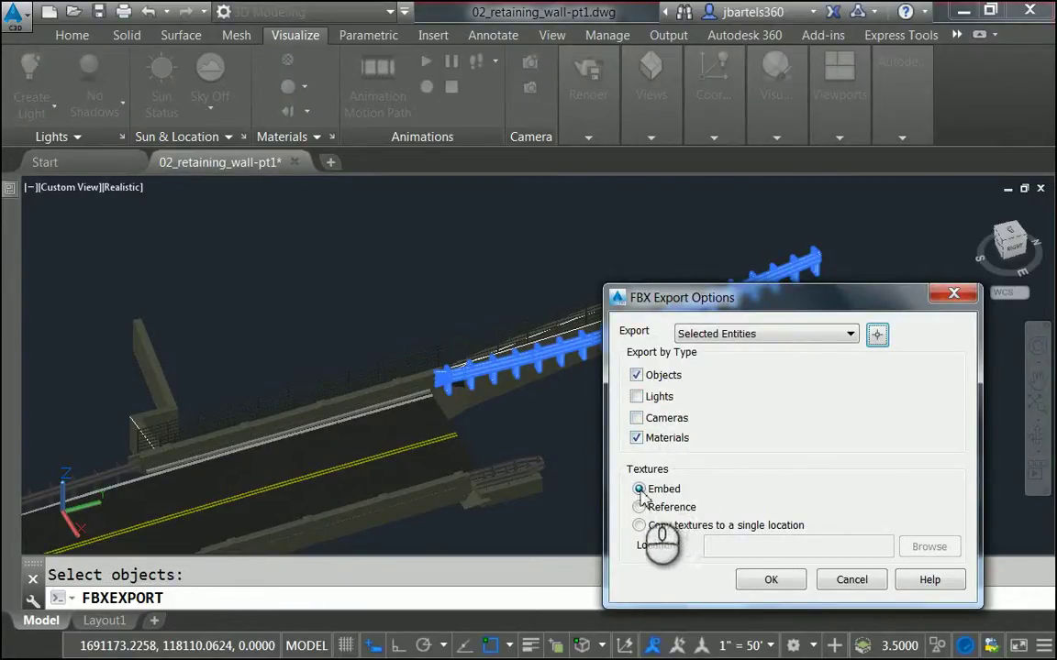
click(769, 581)
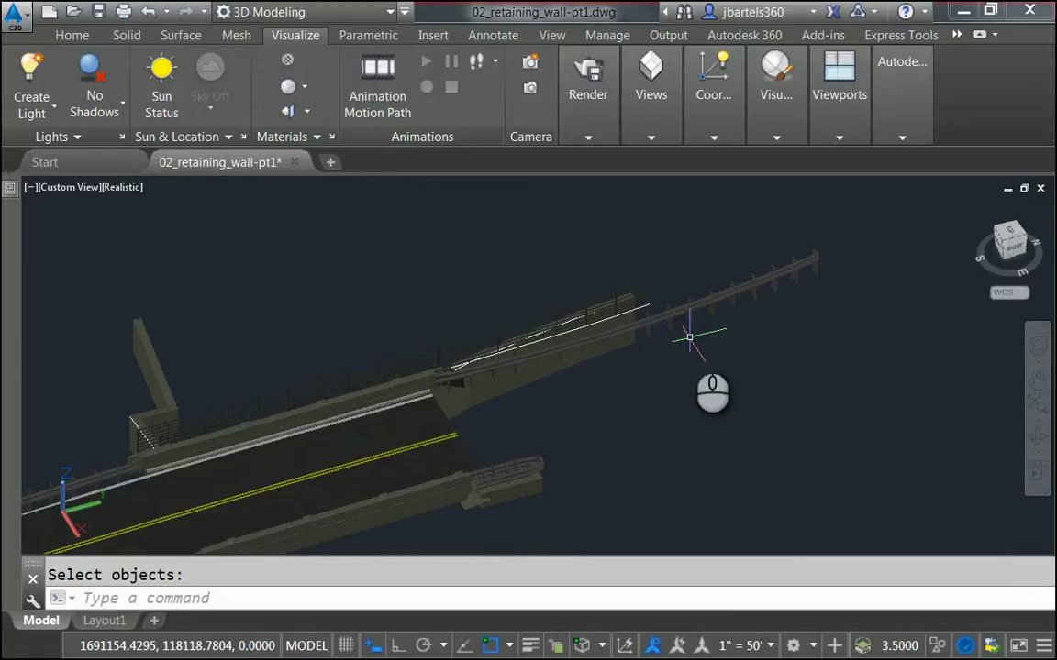
mouse_move(689, 338)
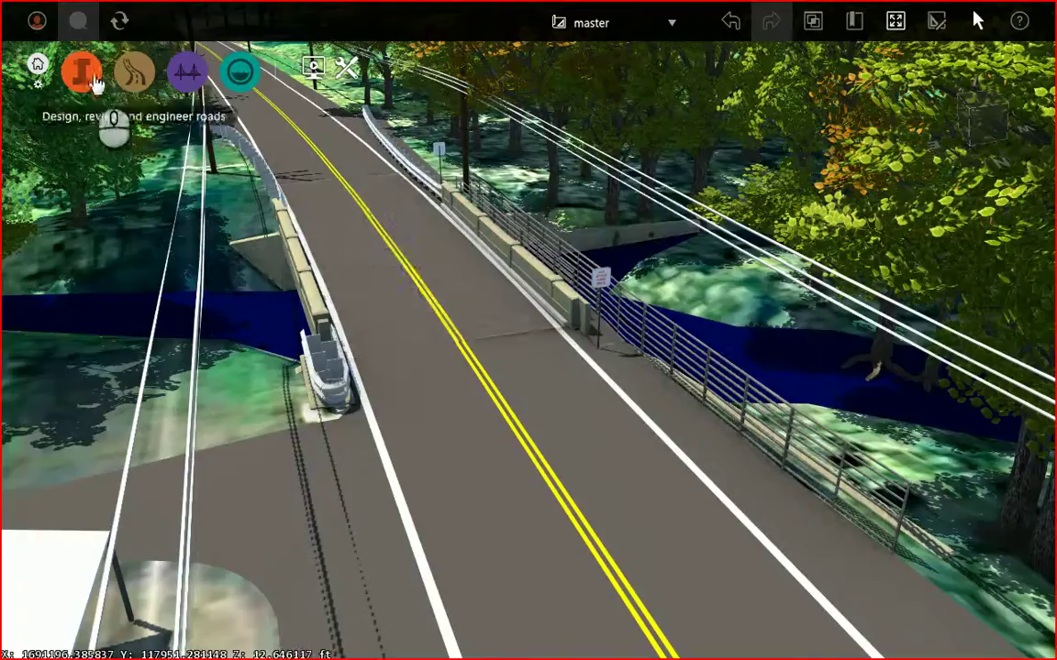
Import NW-retainingwall.fbx as a 3D Model data source.
click(83, 74)
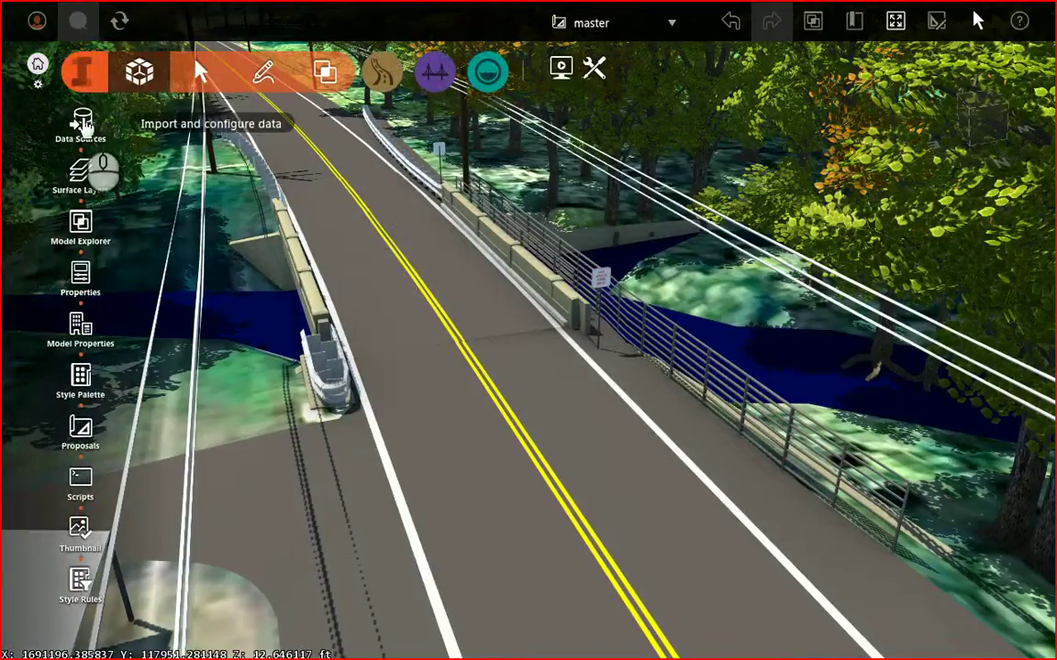
click(83, 119)
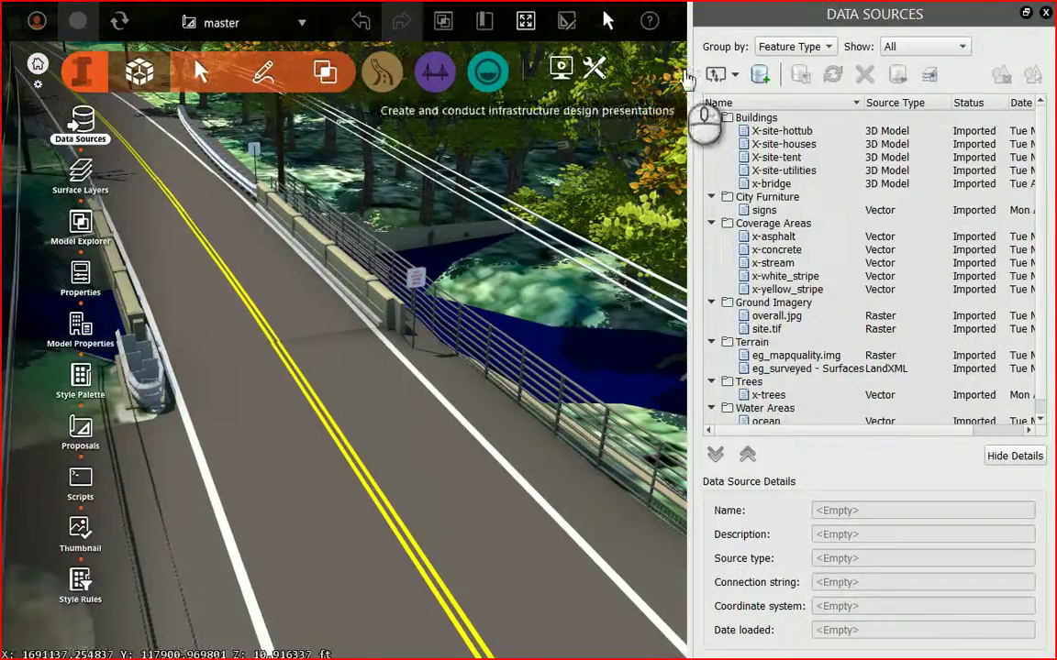
click(734, 74)
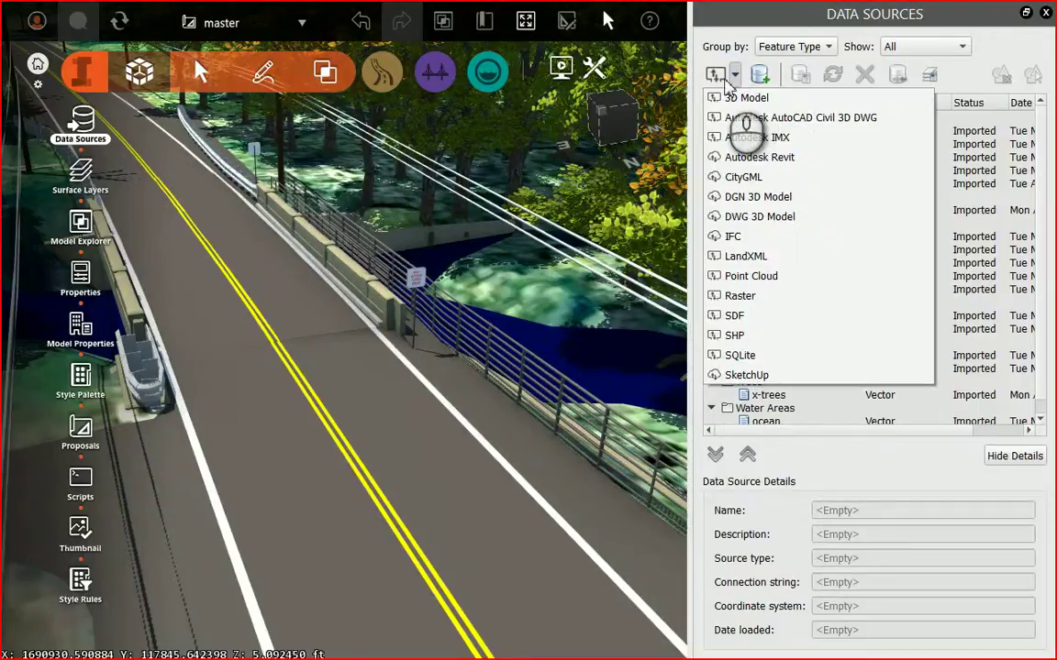
click(734, 99)
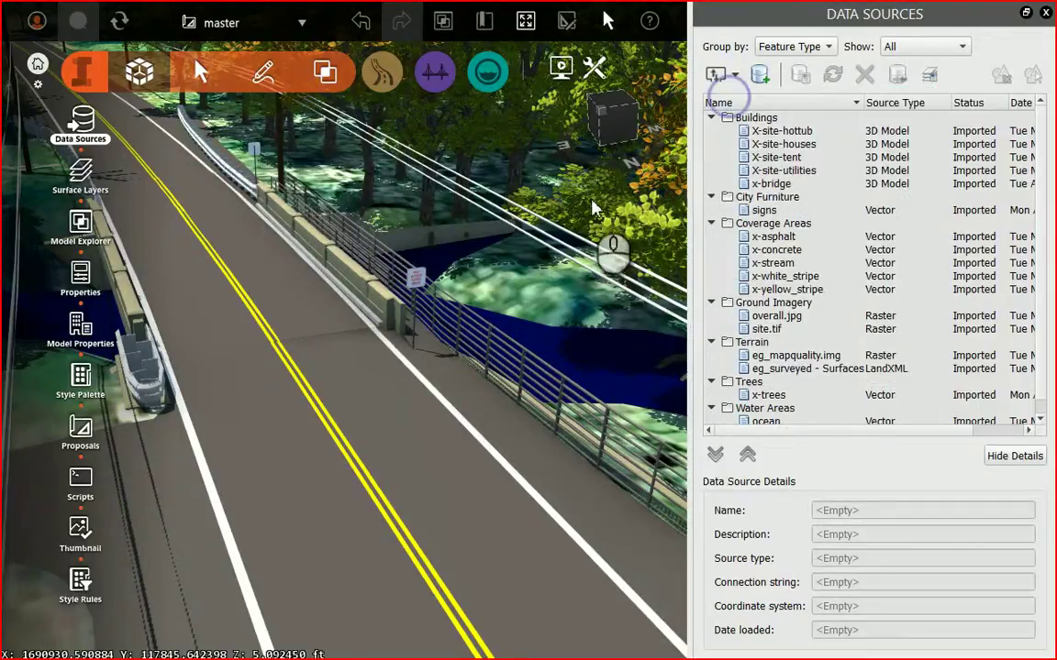
click(316, 143)
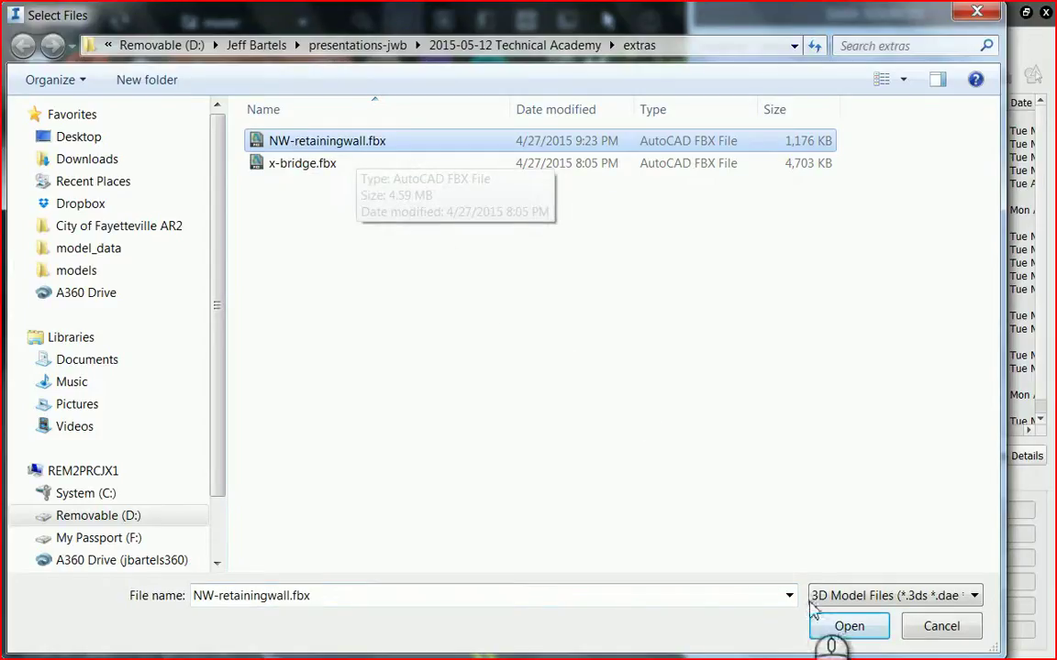
click(848, 627)
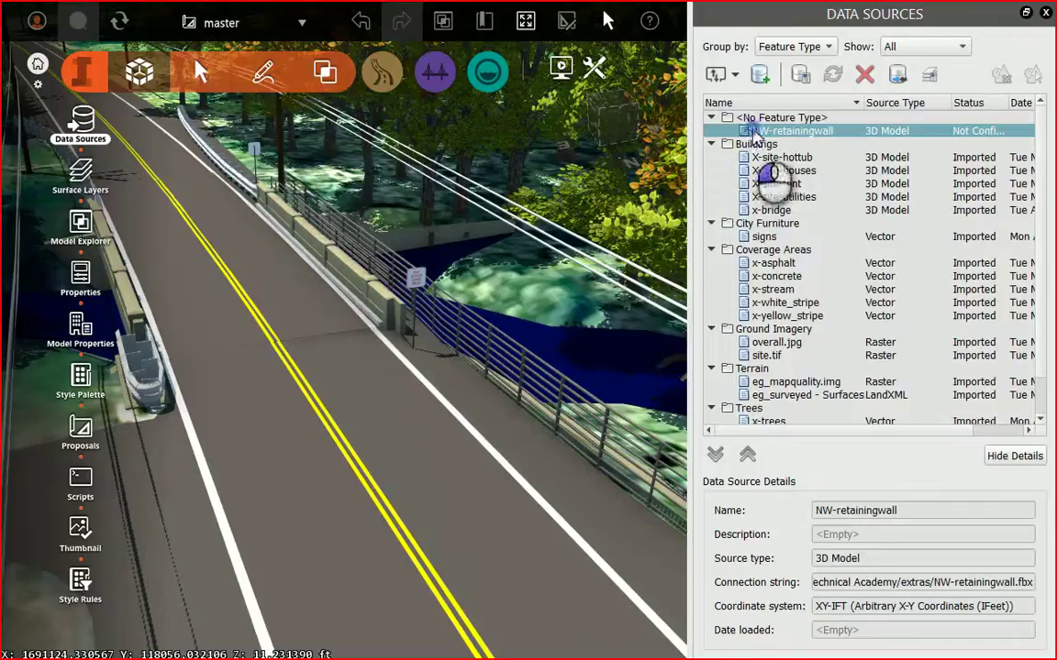
Configure NW-retainingwall with Type City Furniture and coordinate system HI83-3F.
double_click(752, 132)
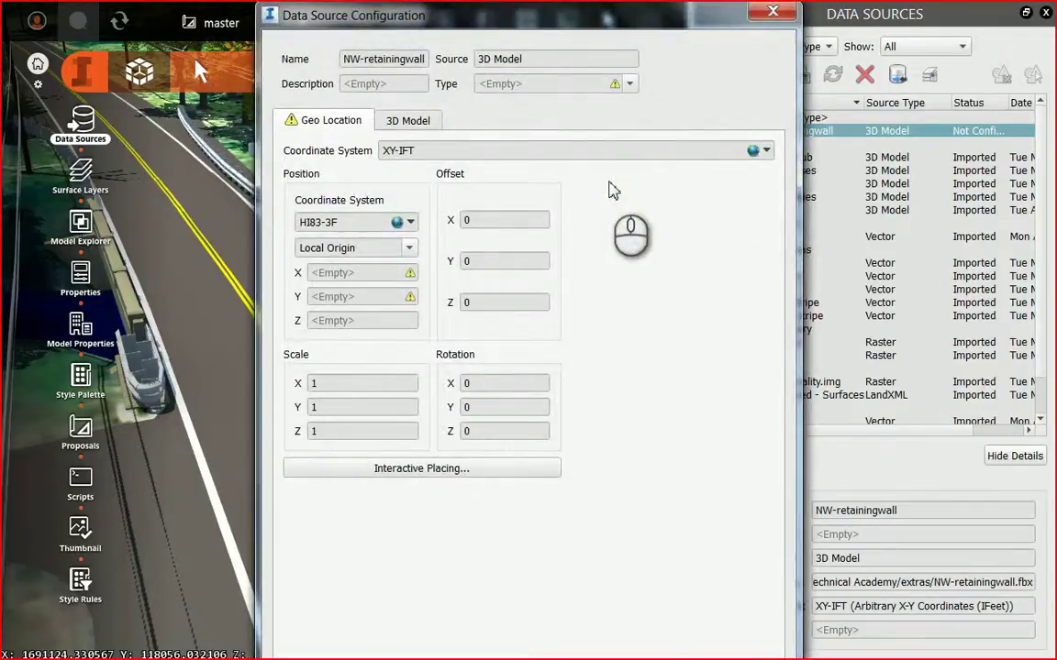
click(629, 83)
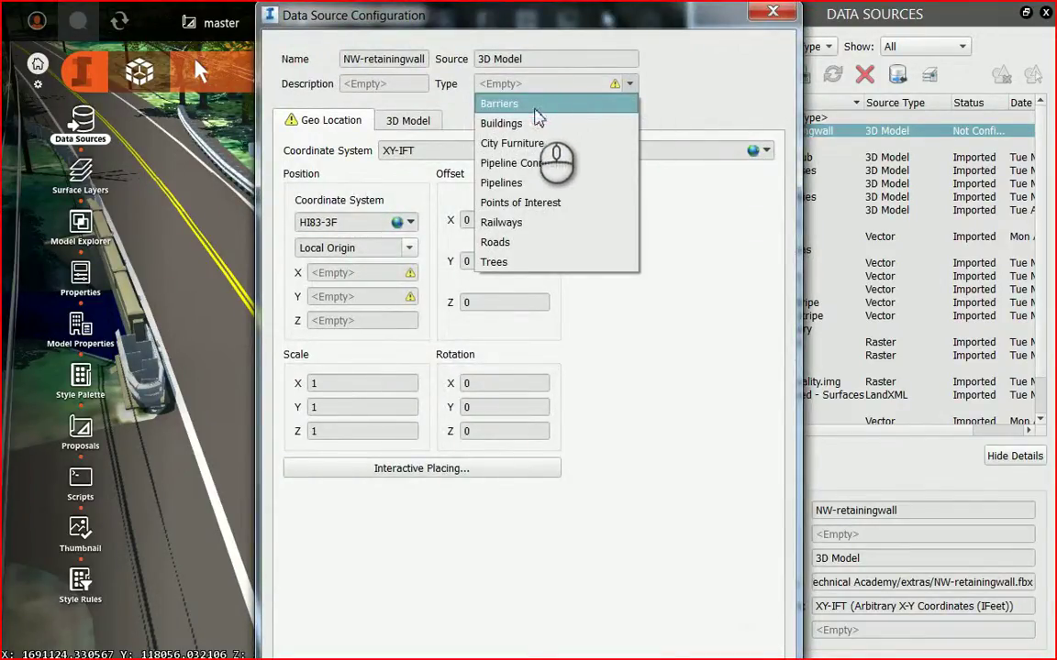
click(511, 144)
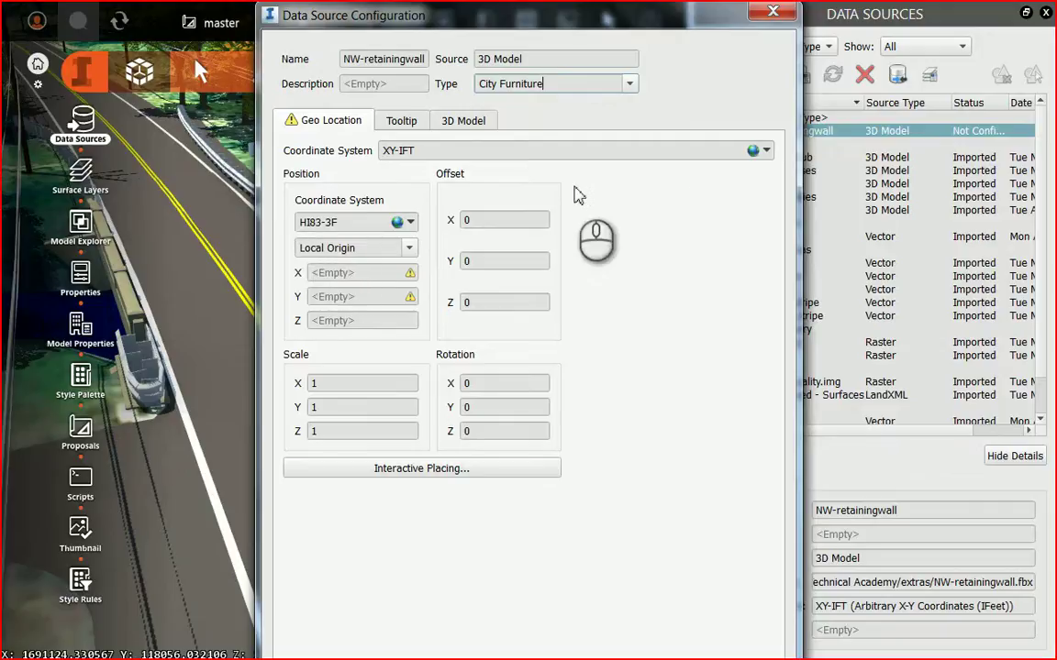
click(766, 155)
click(767, 169)
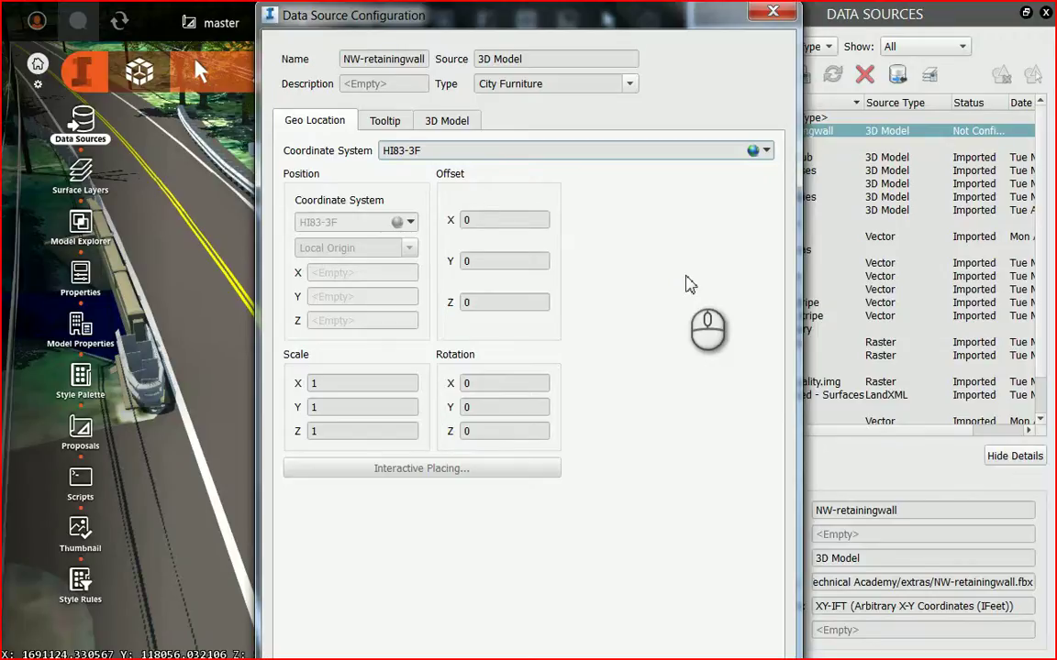
drag(698, 7, 520, 37)
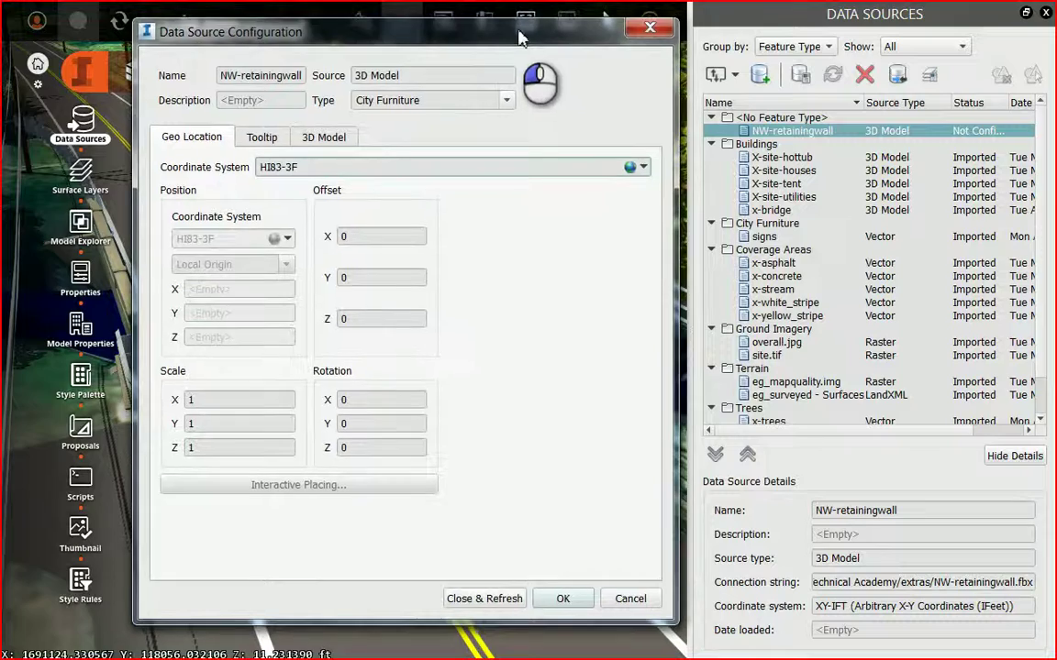
Close & Refresh to load the guardrail, view it along the road, and close Data Sources.
click(483, 598)
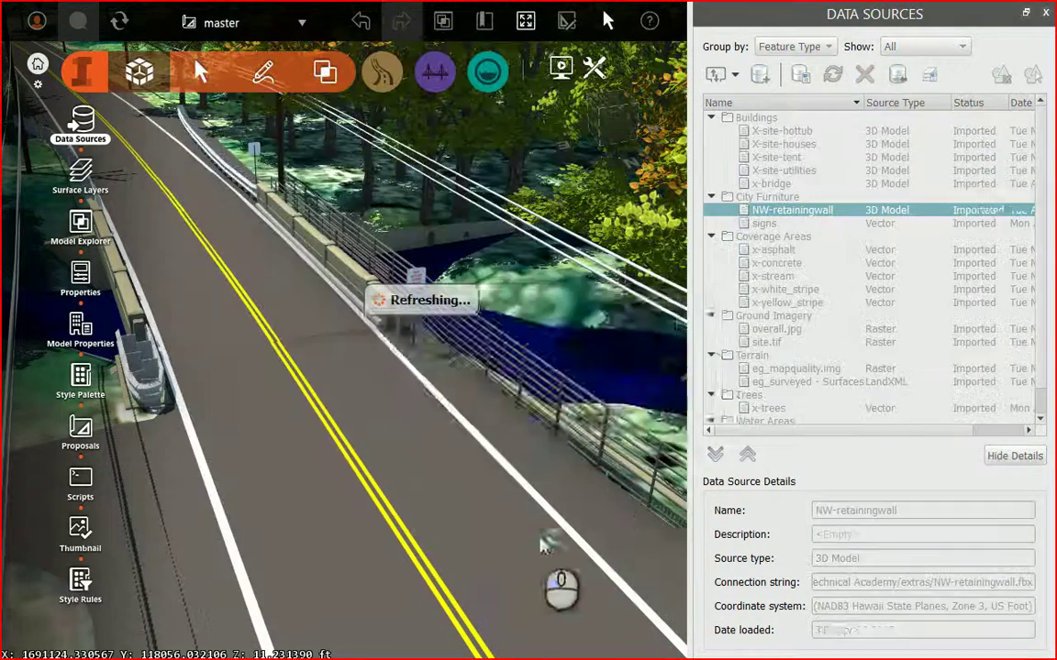
scroll(603, 477, up, 5)
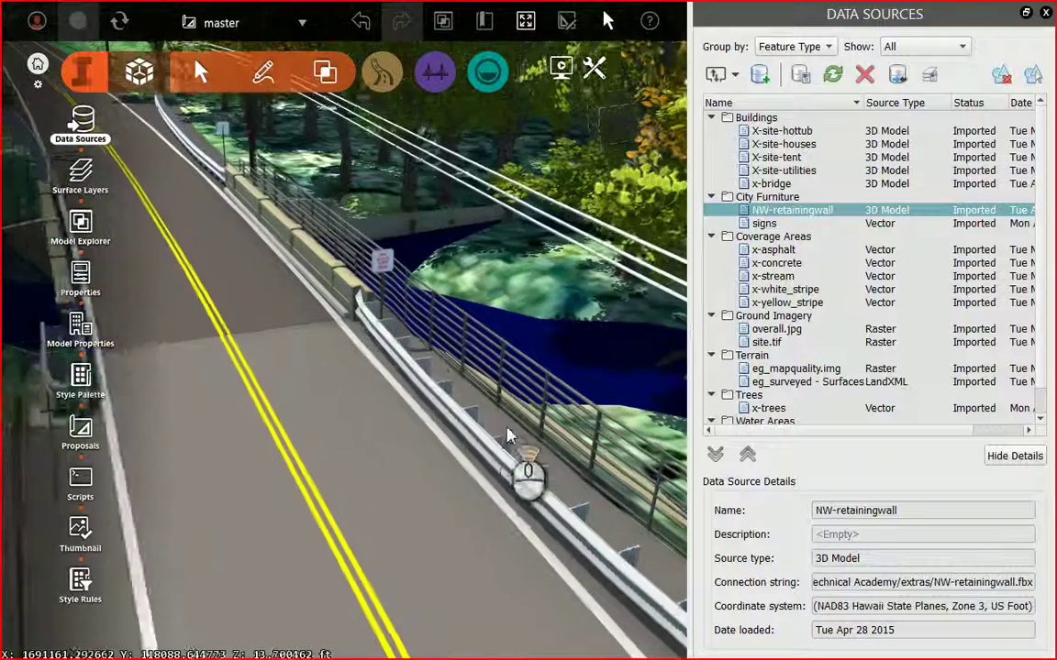
drag(509, 436, 659, 309)
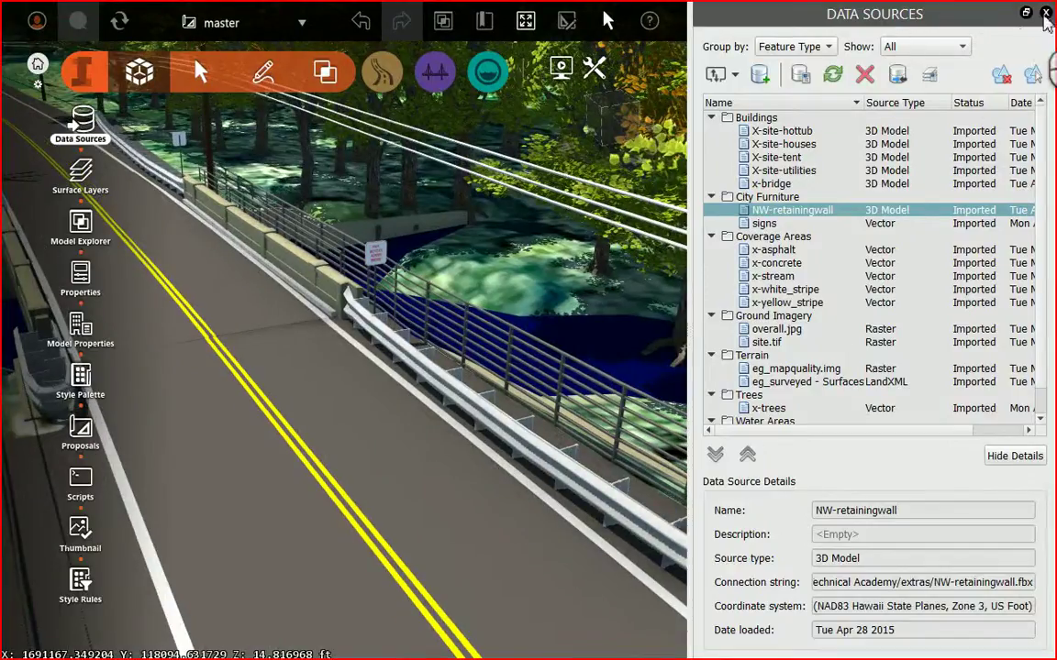
click(1045, 13)
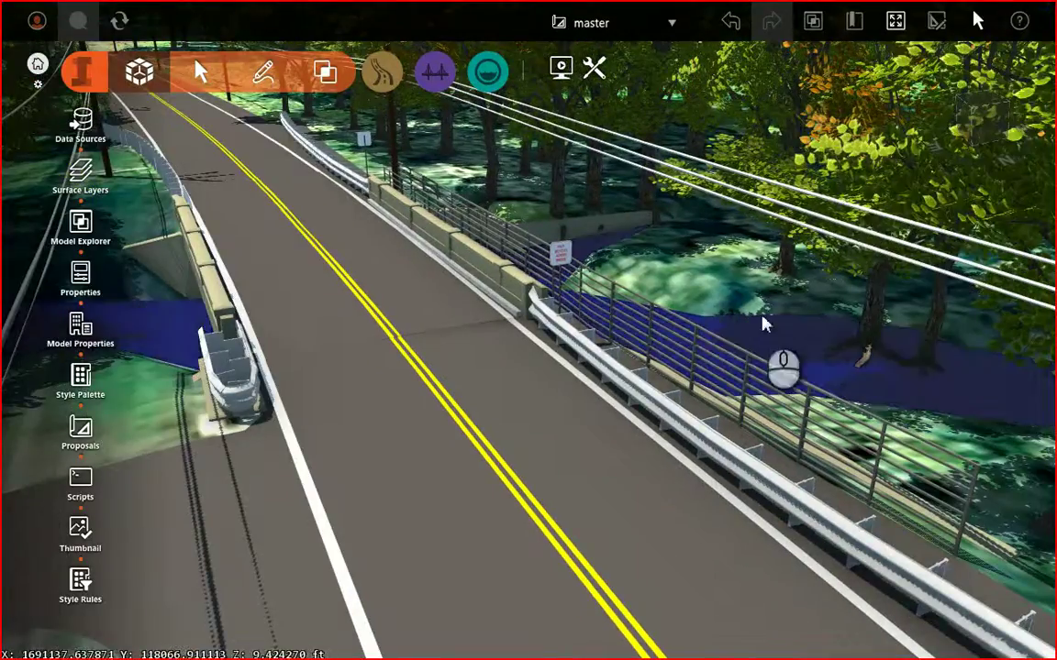
Jump to the guardrail-top bookmark, then to the guardrail bookmark.
click(855, 23)
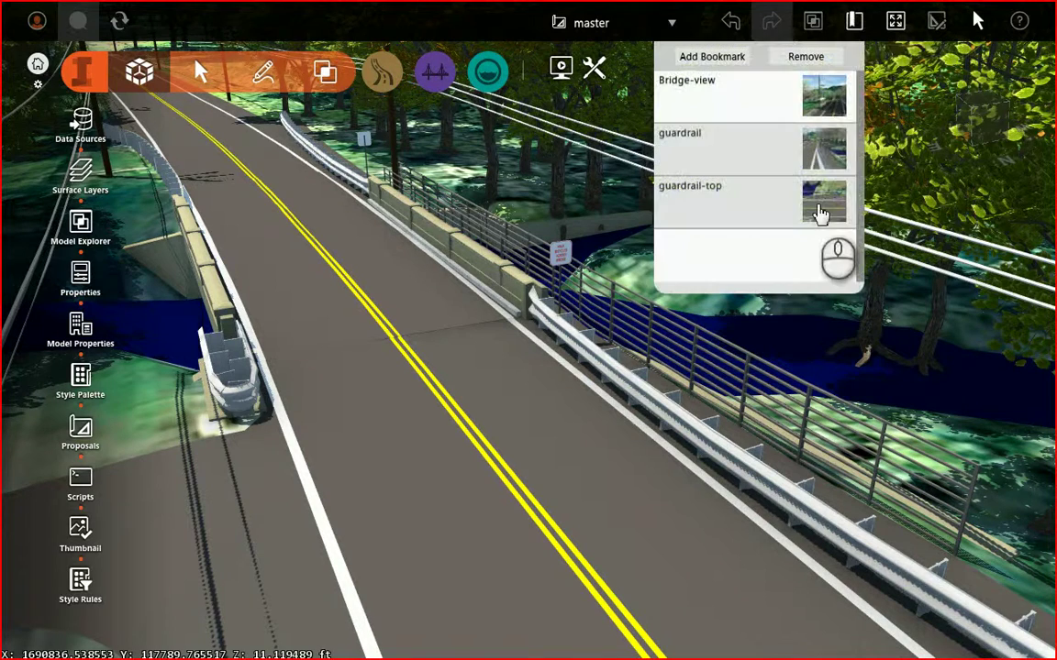
click(824, 202)
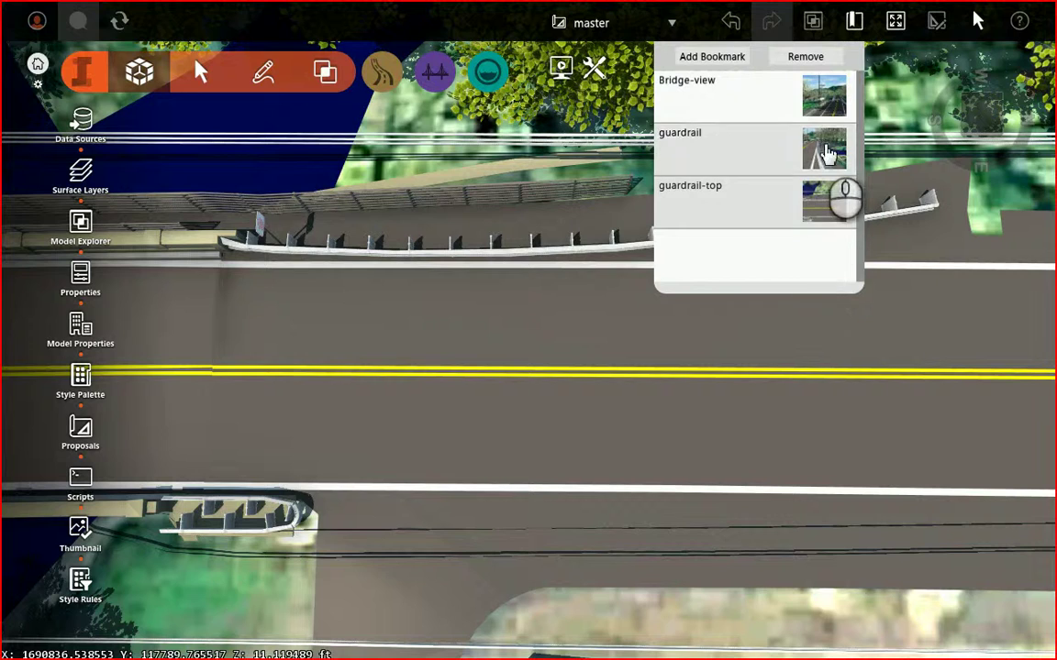
click(825, 151)
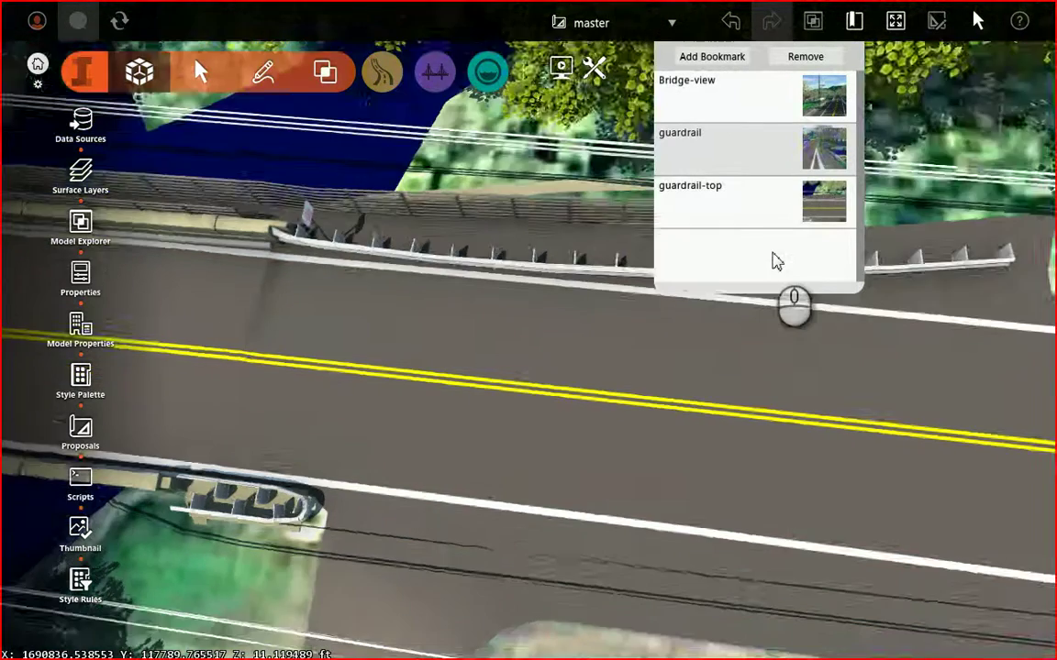